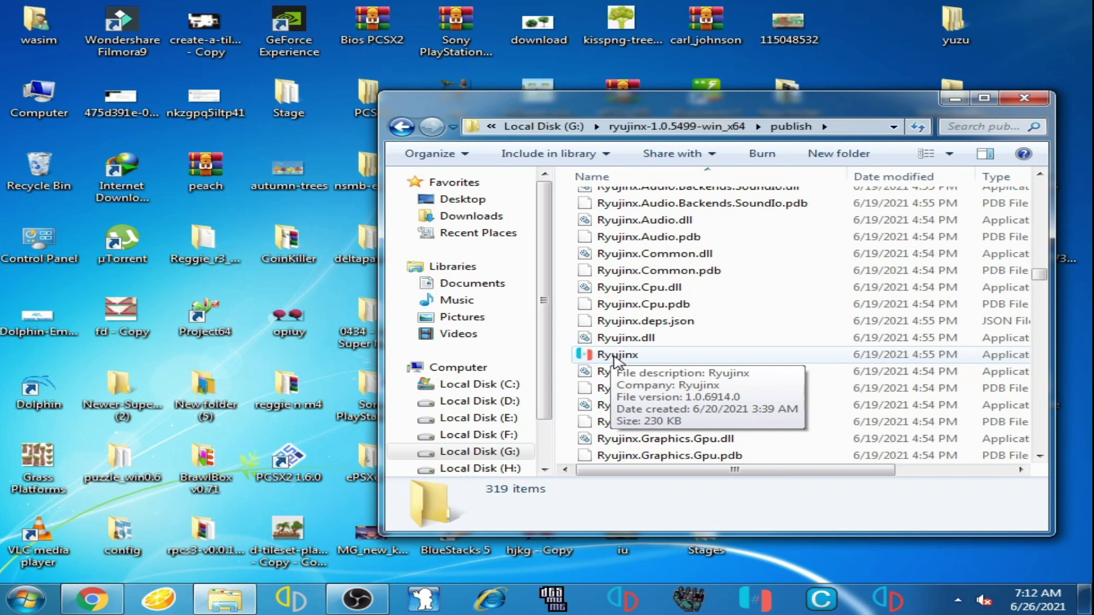
Launch Ryujinx twice, closing the program each time it crashes on startup
click(617, 356)
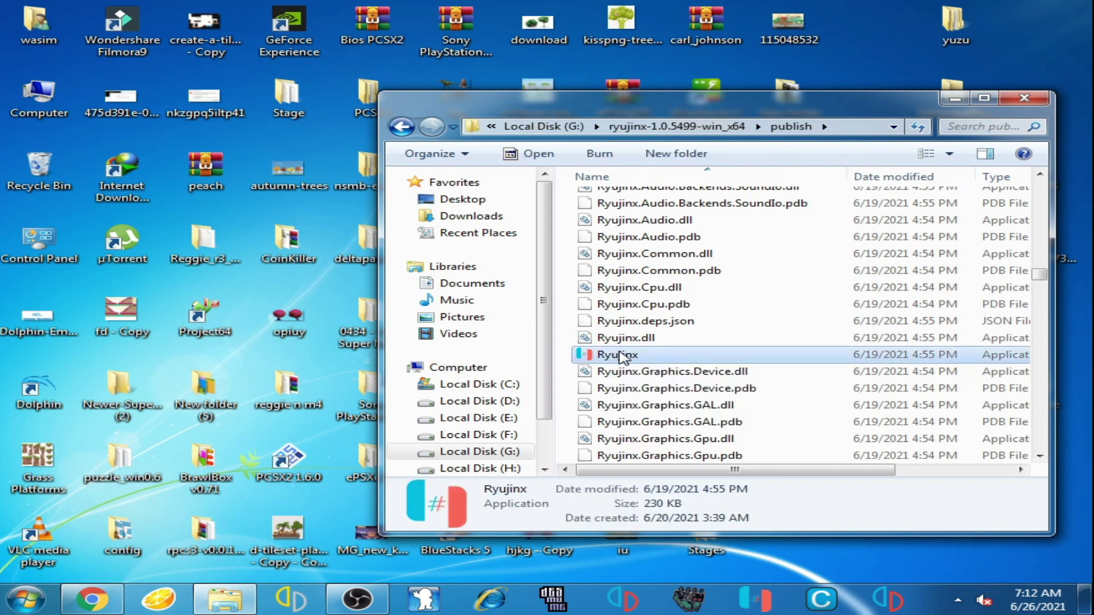
double_click(620, 356)
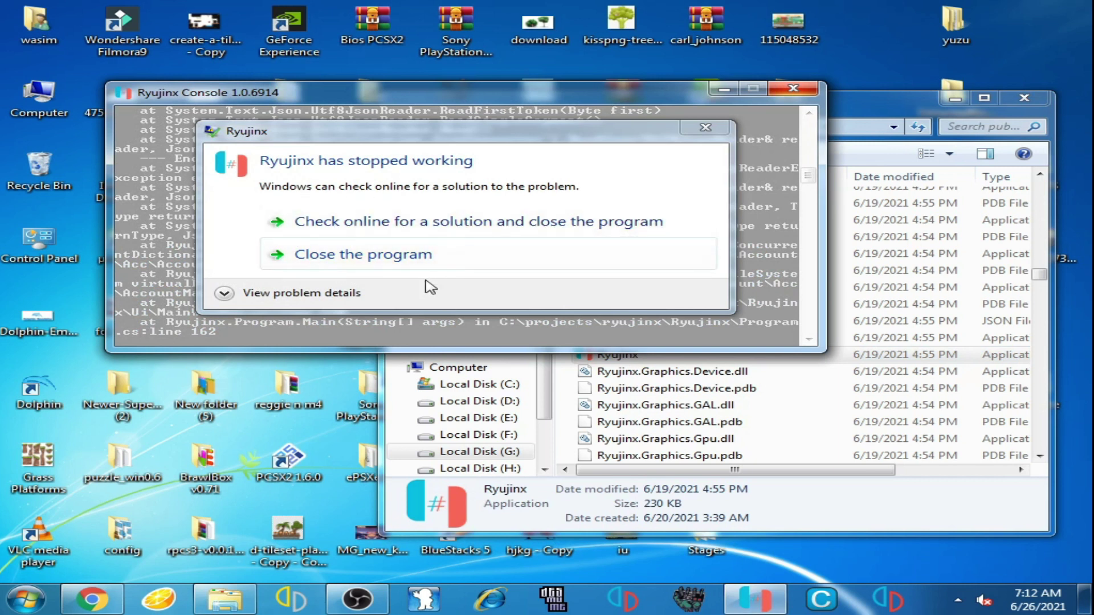
click(337, 263)
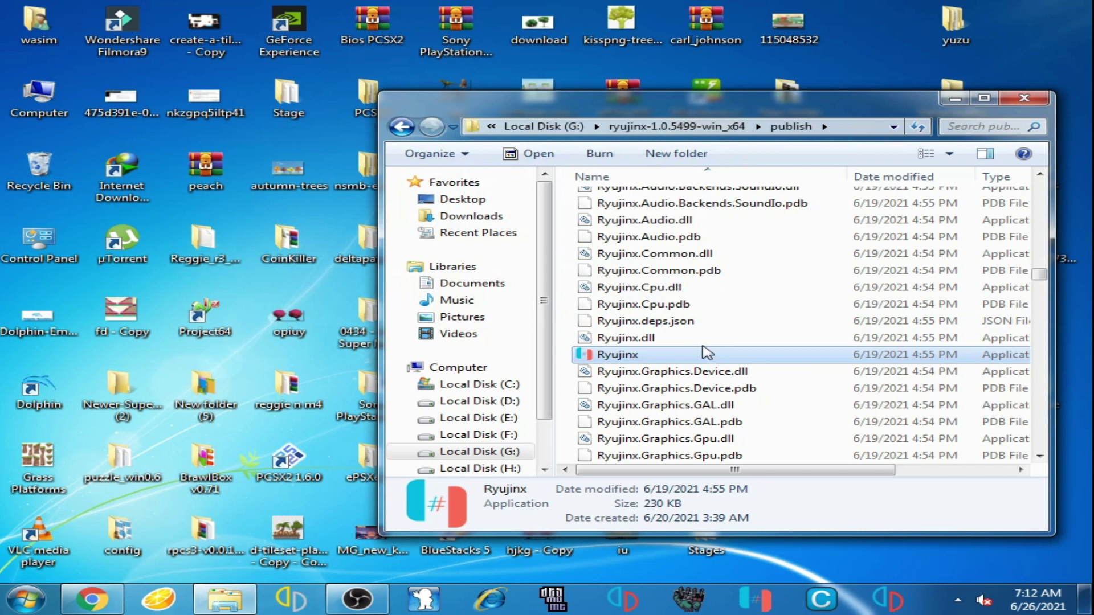
double_click(627, 356)
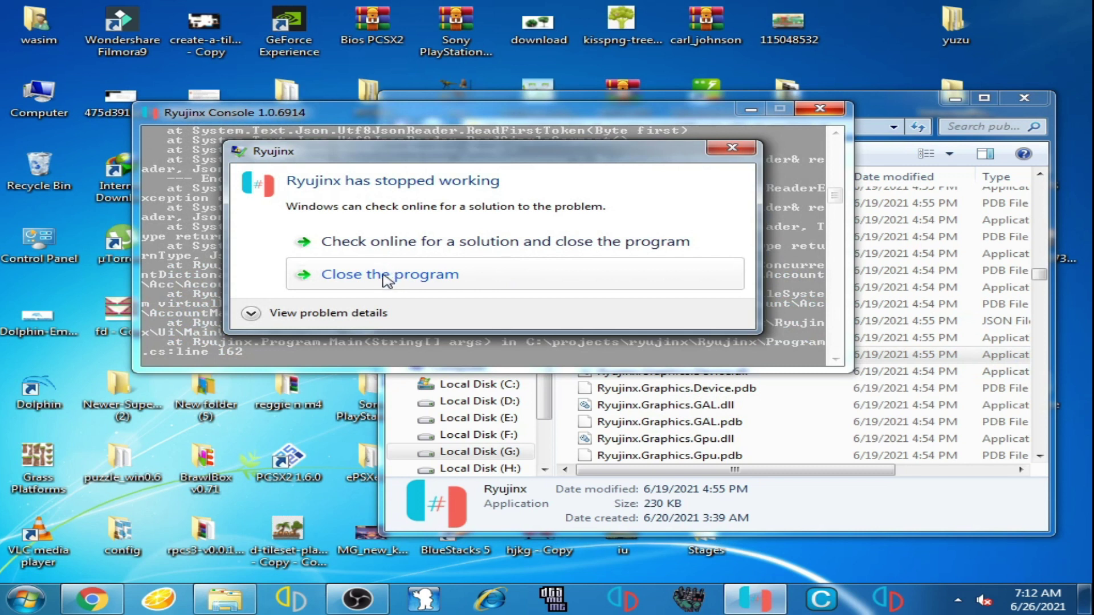
click(391, 274)
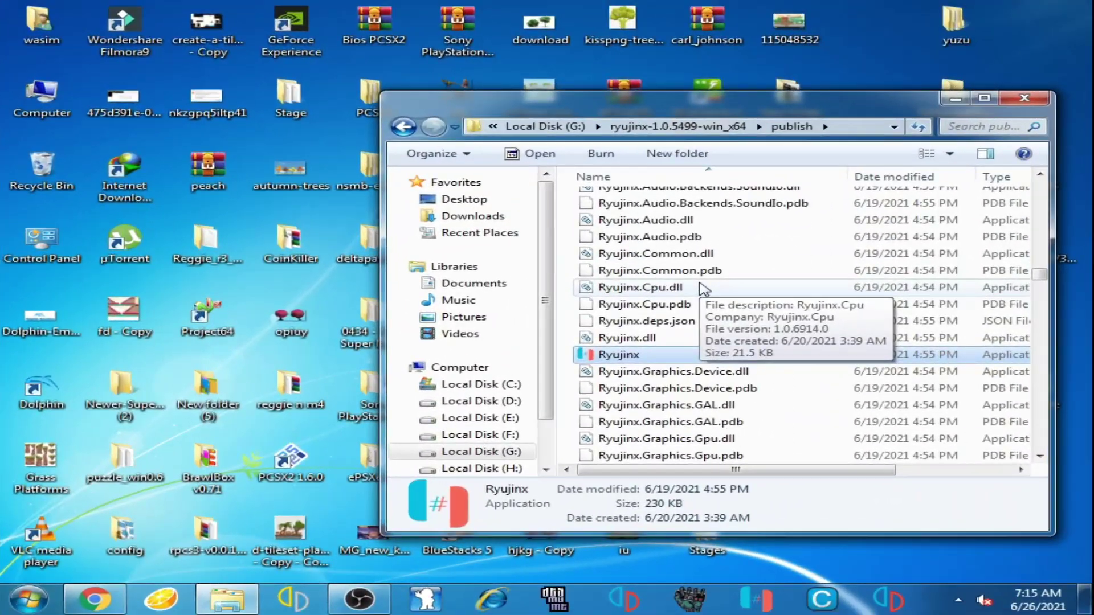
Browse from Computer to Local Disk (C:) > Users > the user's home folder
double_click(39, 102)
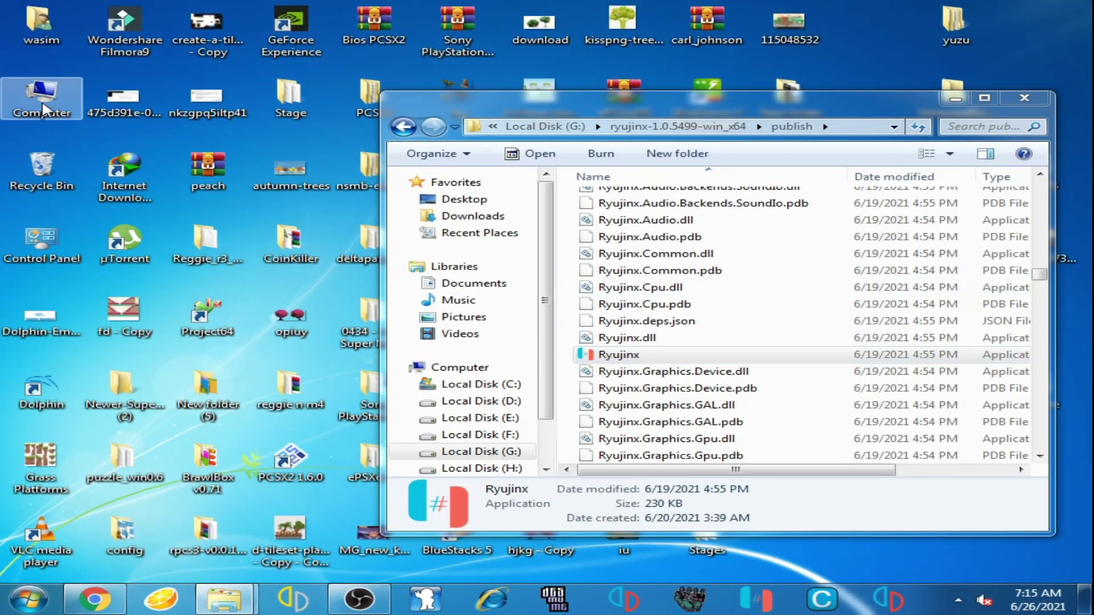
drag(786, 122, 697, 76)
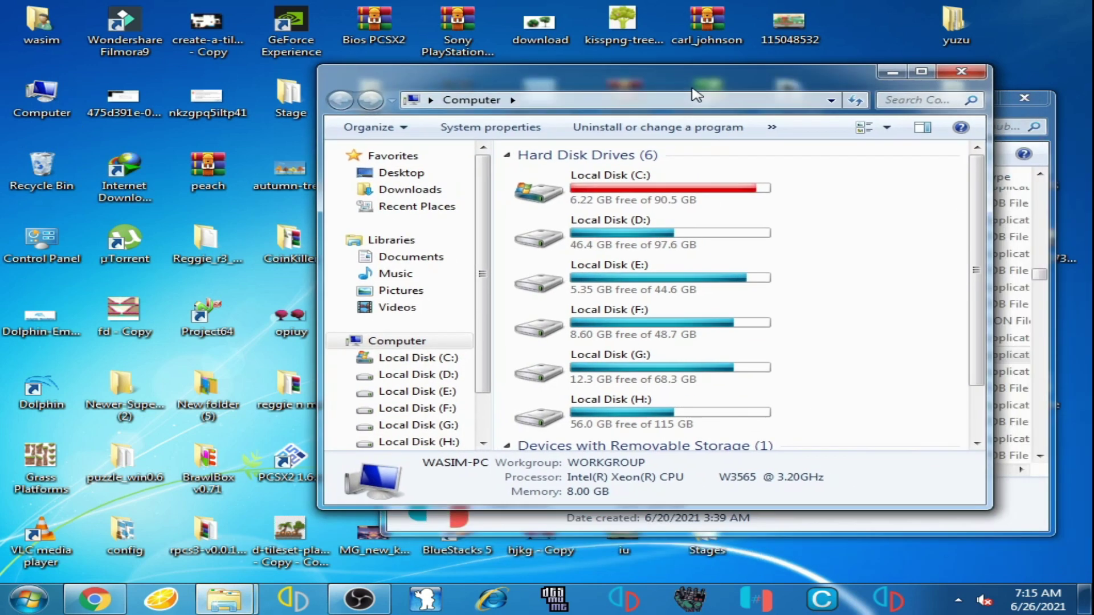
double_click(646, 200)
double_click(570, 326)
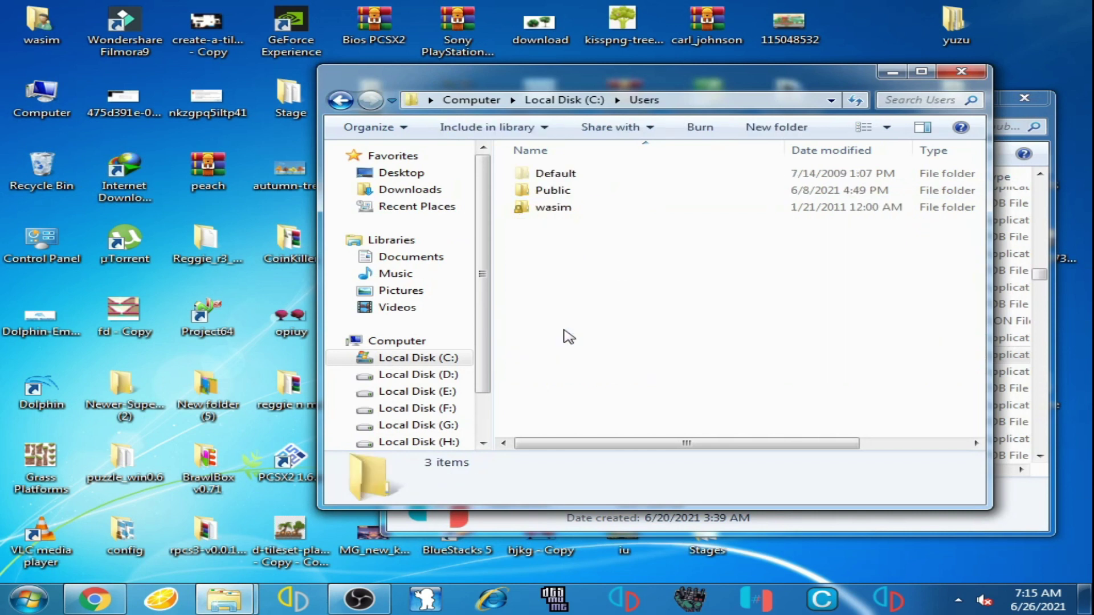
double_click(556, 208)
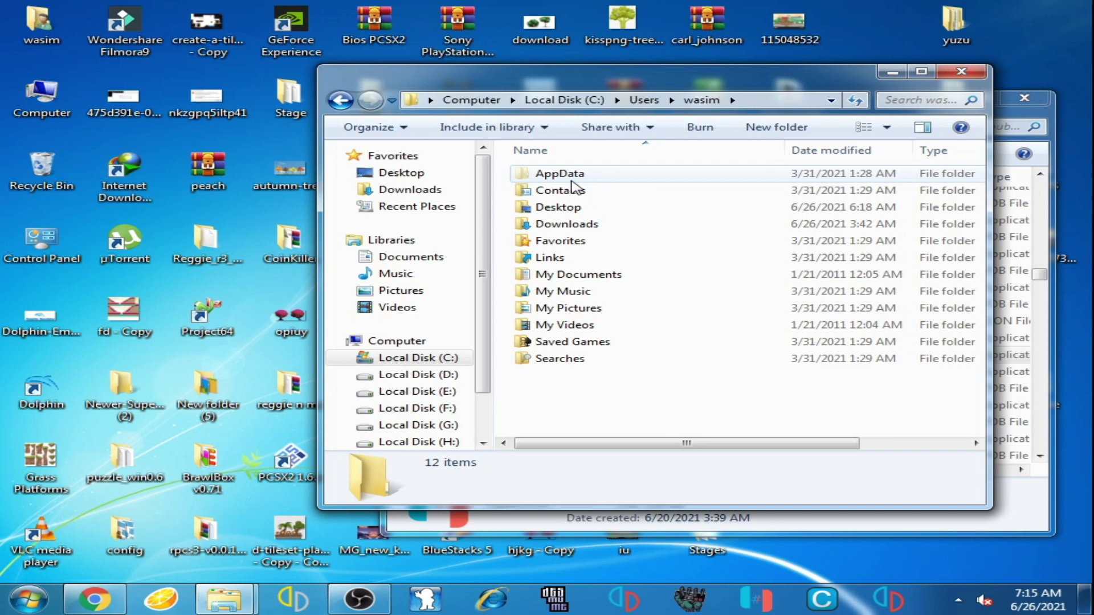
Turn on showing hidden files, folders and drives in Folder Options
click(369, 127)
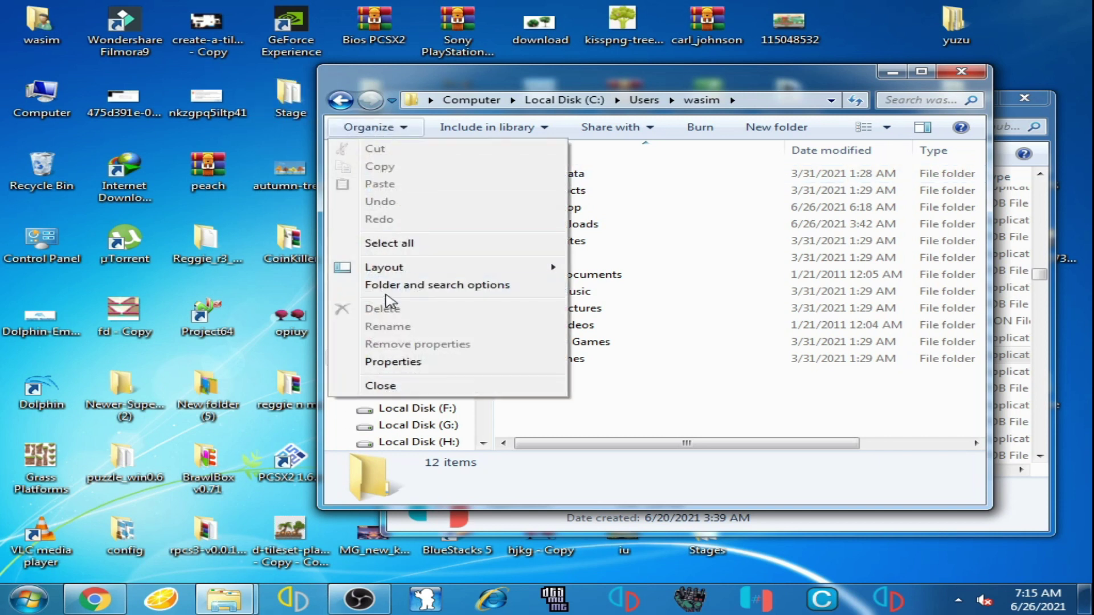
click(422, 291)
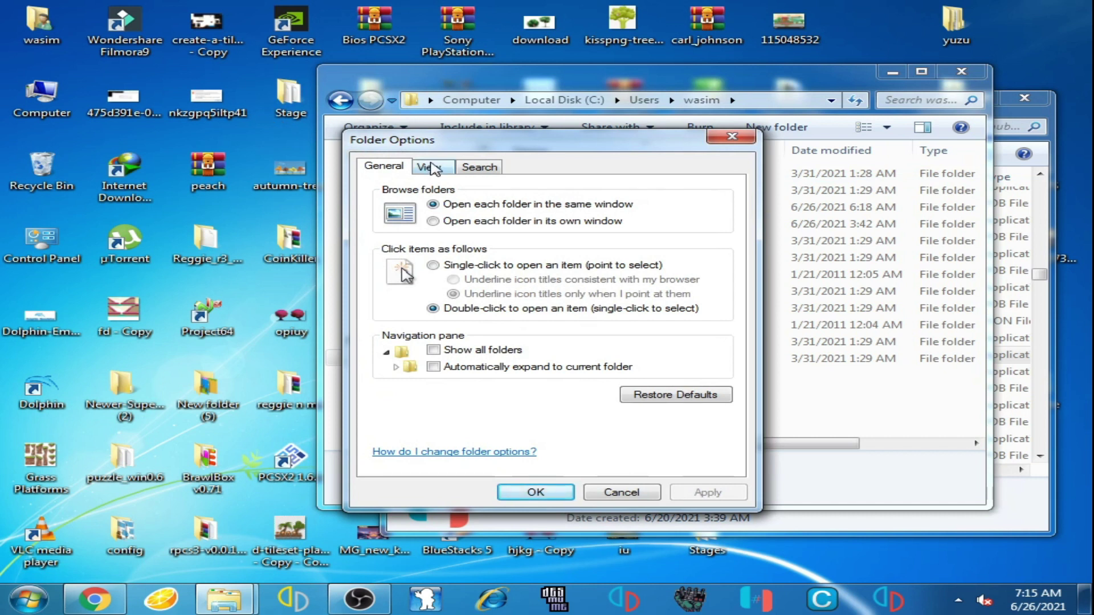
click(432, 167)
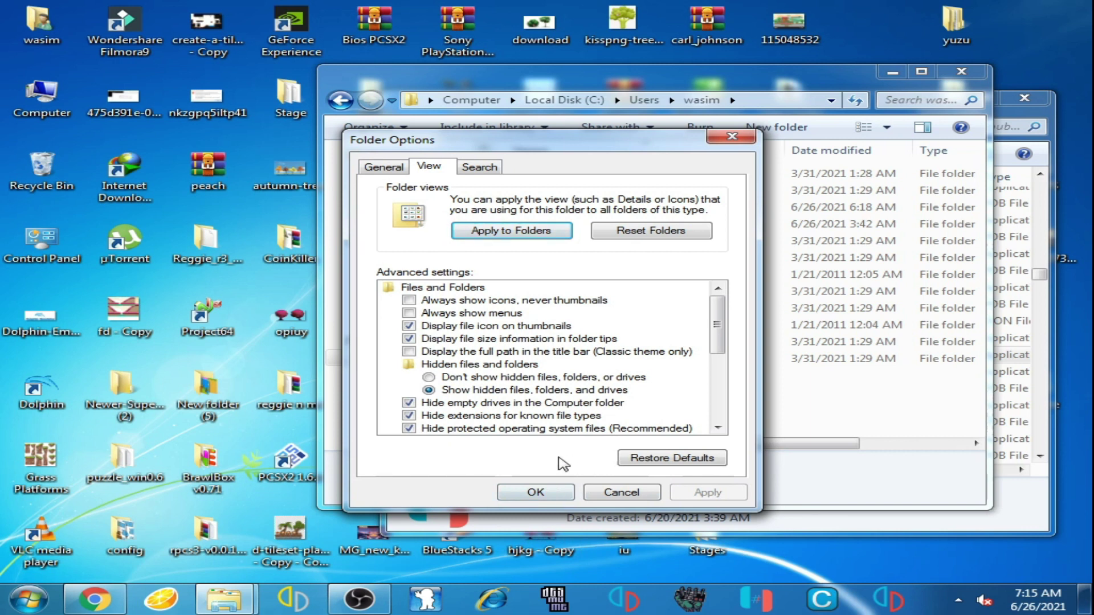
click(535, 492)
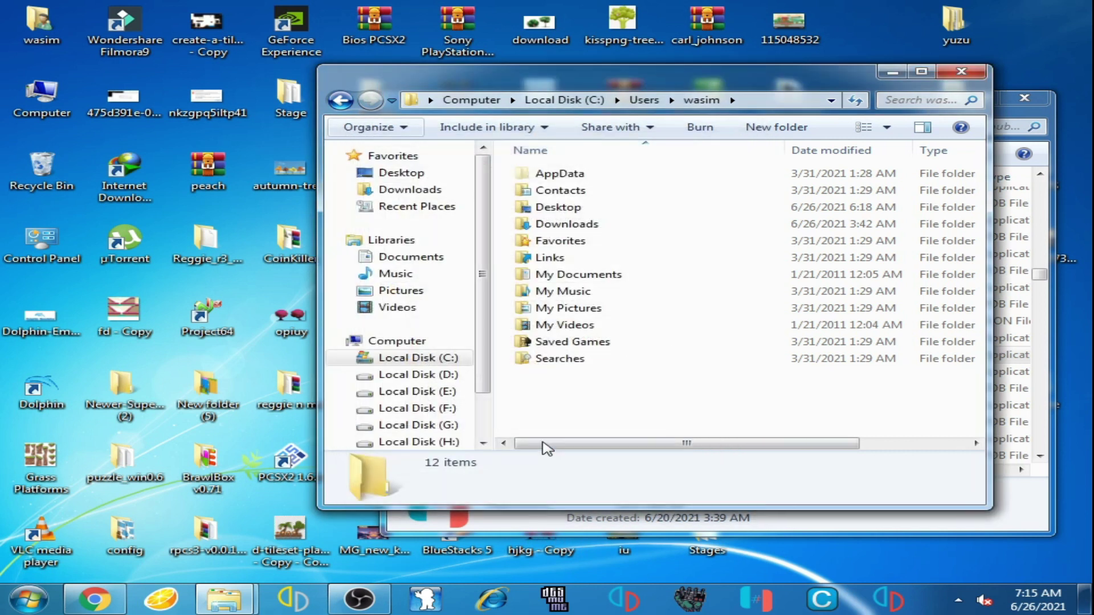
Open Ryujinx's system folder under AppData\Roaming\Ryujinx
double_click(573, 176)
double_click(576, 208)
drag(653, 84, 544, 92)
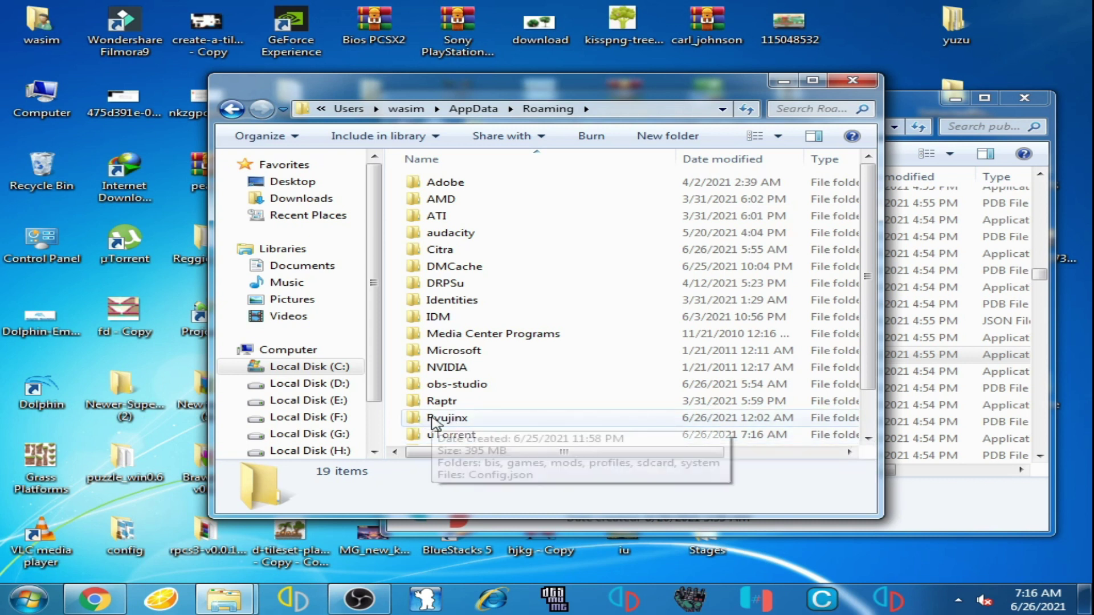
scroll(866, 334, down, 1)
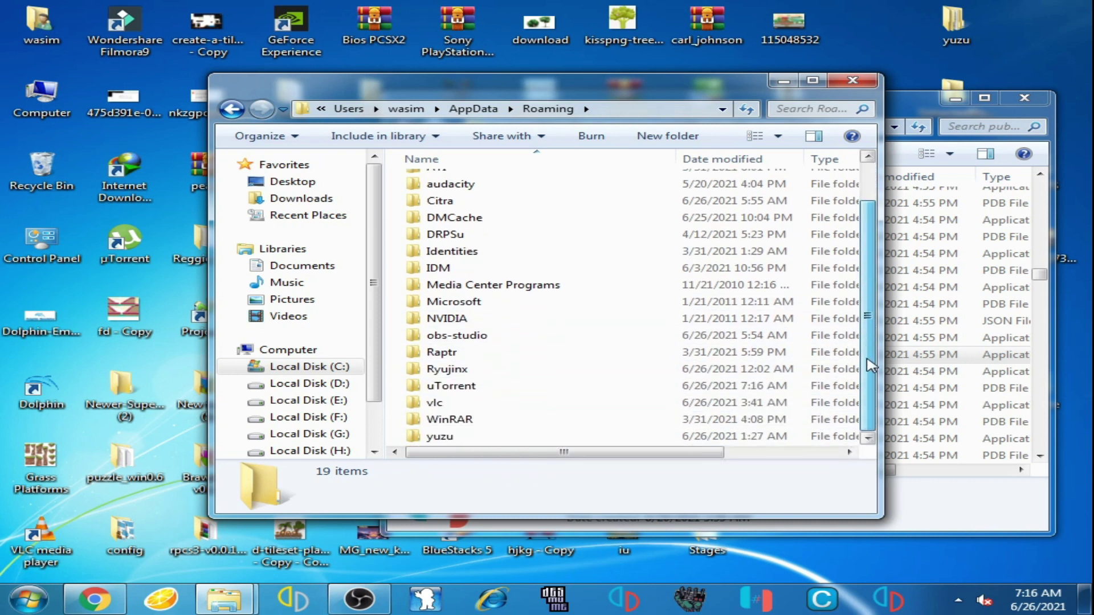
double_click(440, 374)
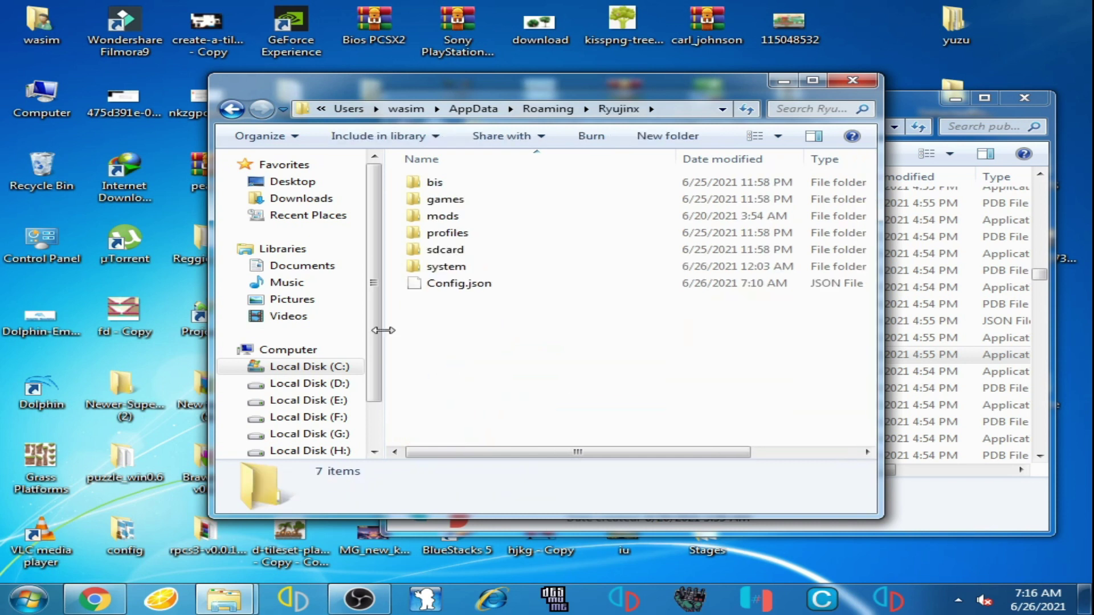
double_click(465, 268)
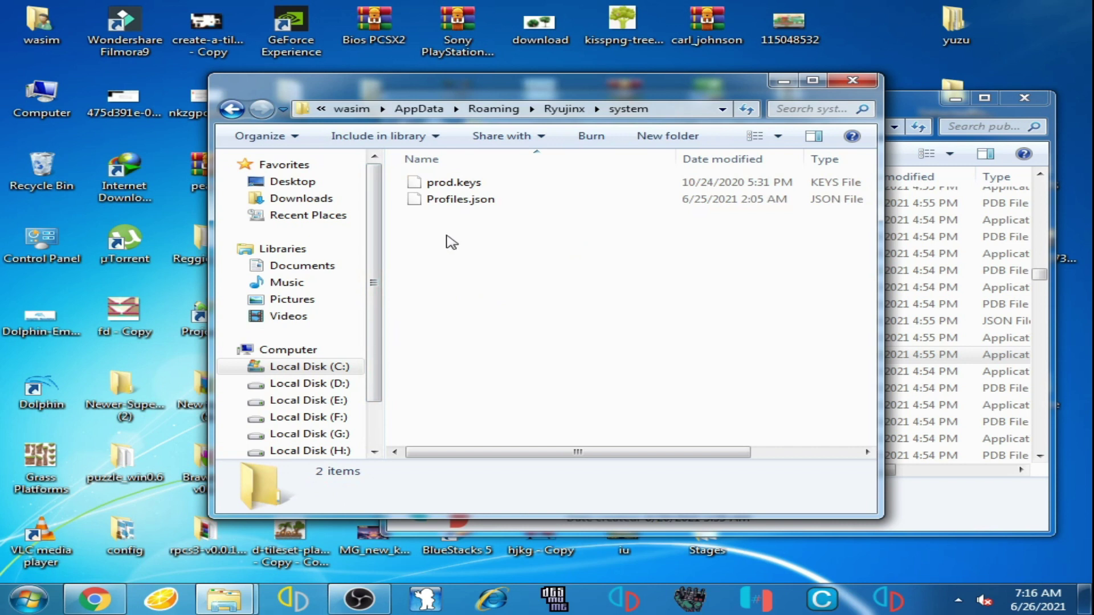
Cut Profiles.json from the system folder and paste it onto the desktop
click(459, 205)
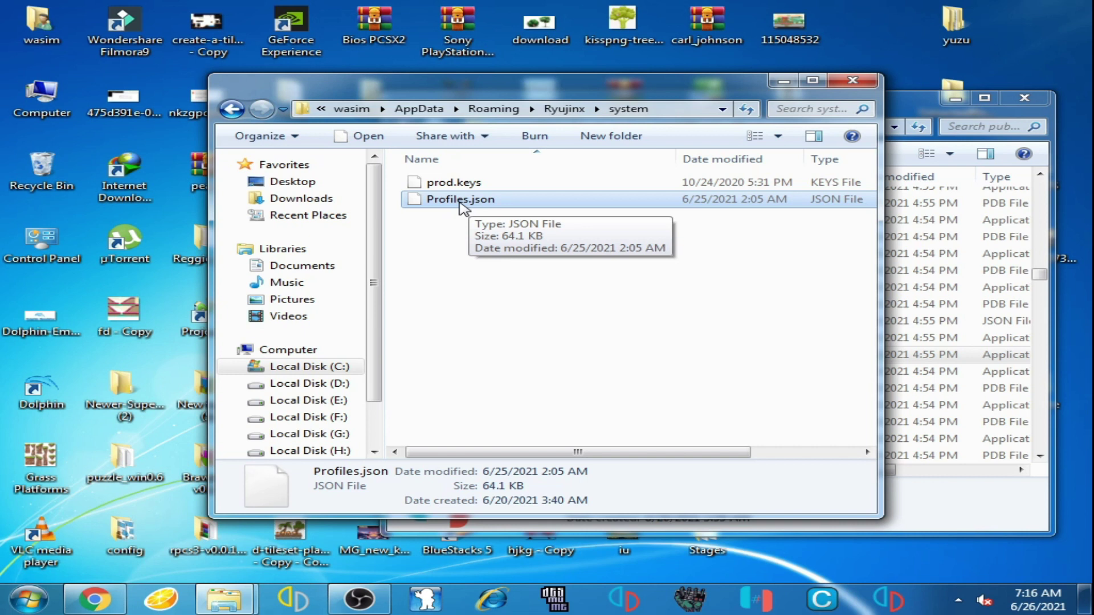
right_click(461, 205)
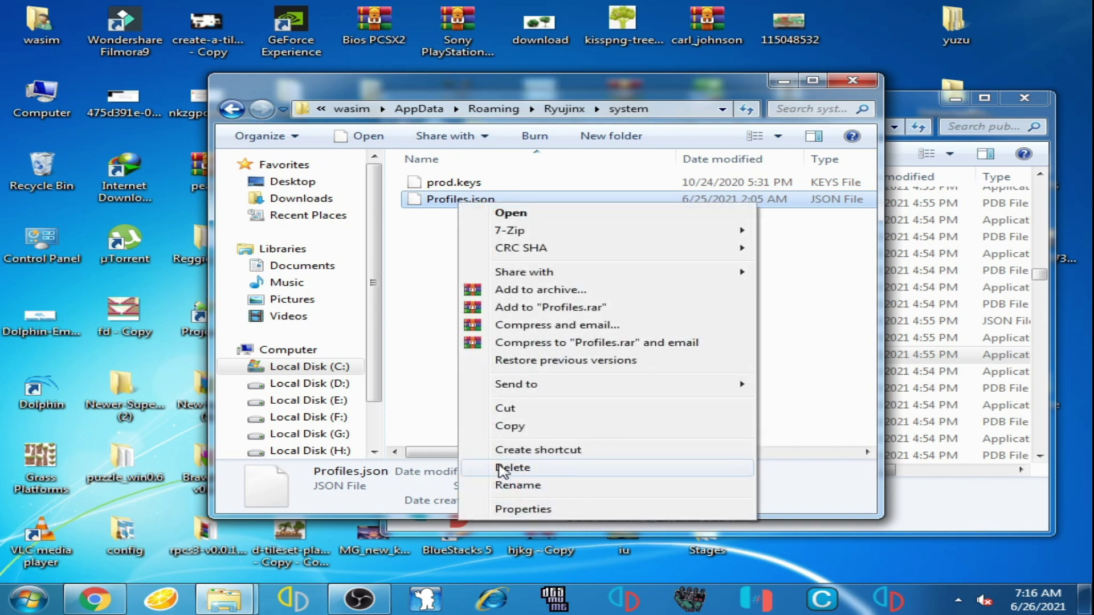
click(519, 410)
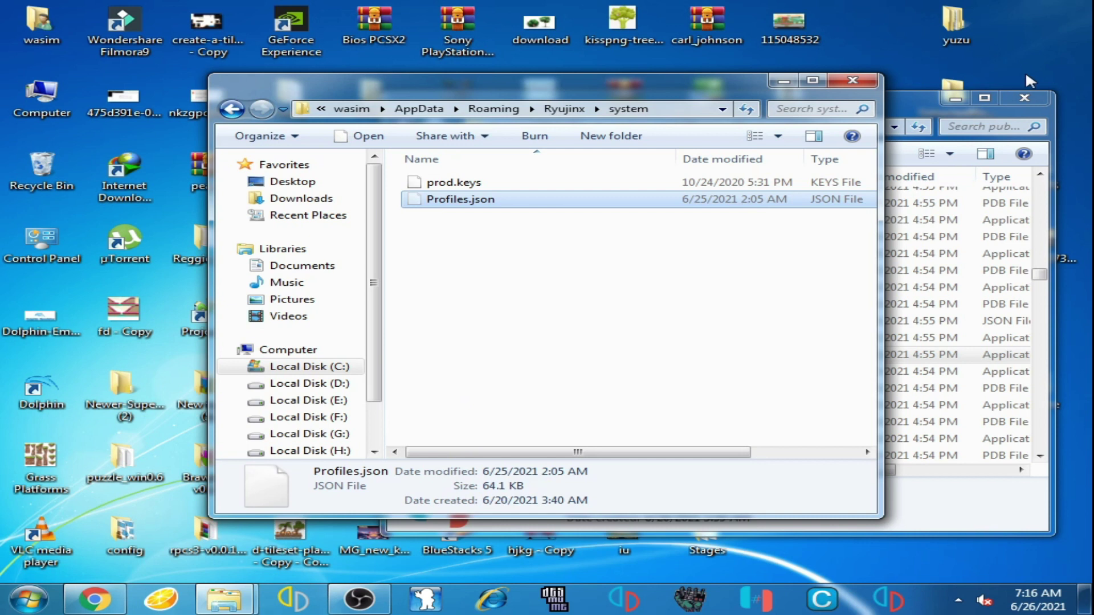
right_click(1015, 43)
click(924, 134)
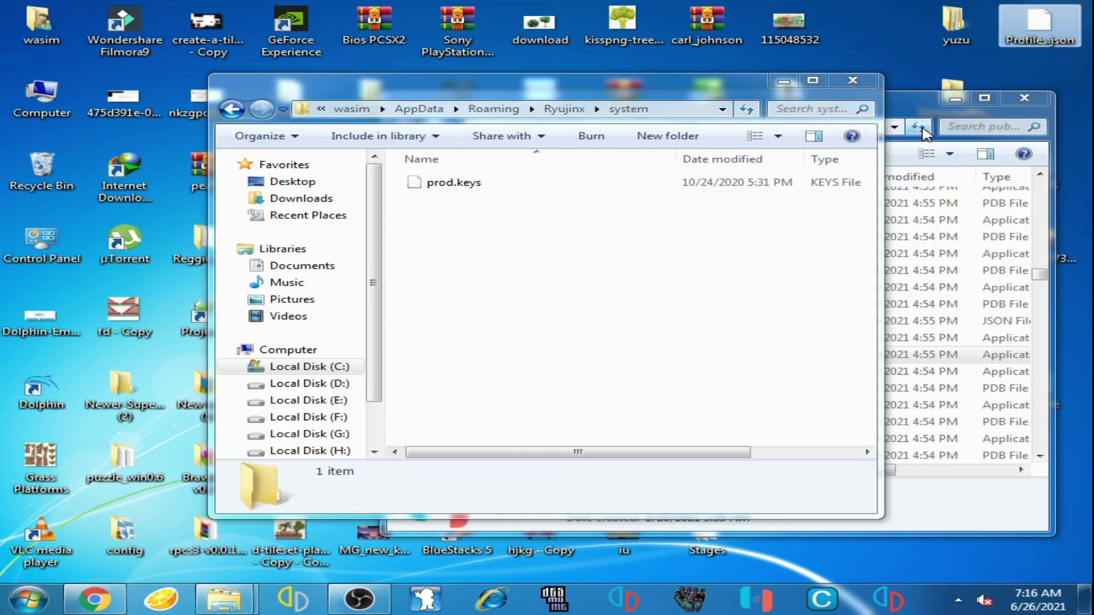
drag(929, 115, 929, 143)
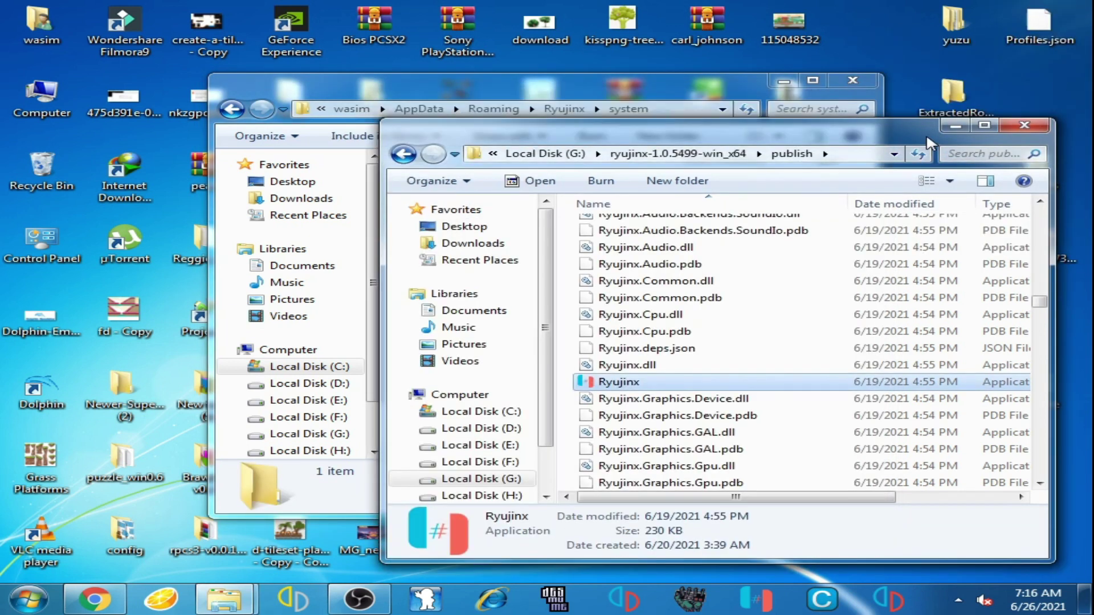
drag(707, 126, 707, 148)
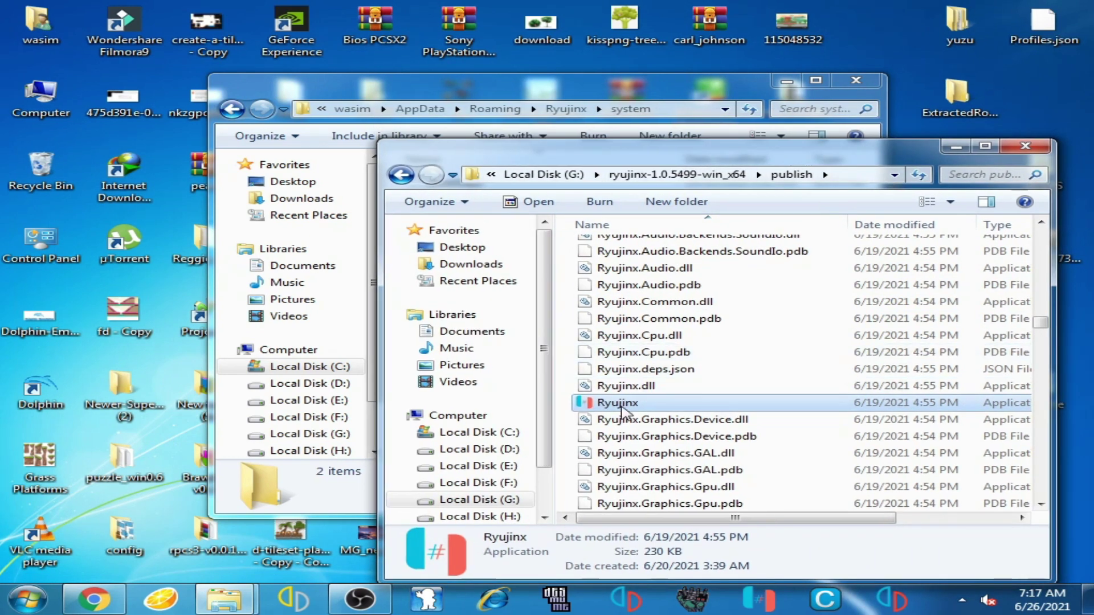
Launch Ryujinx from the publish folder, decline the 1.0.6939 update, and close it
double_click(620, 402)
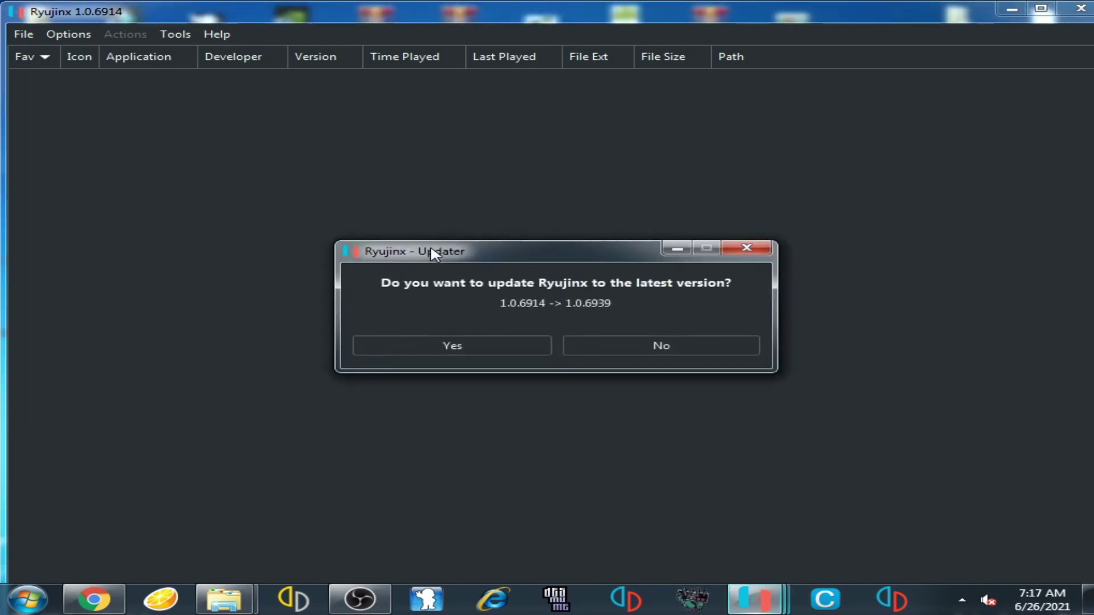
click(618, 351)
click(1077, 11)
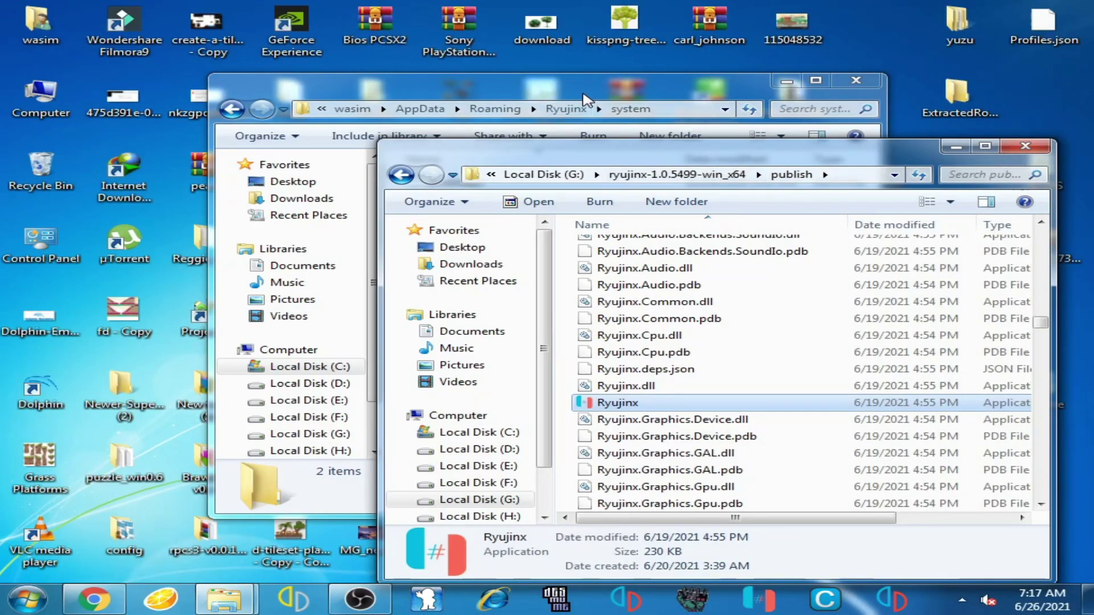
Copy the desktop Profiles.json over the system folder's copy, then relaunch Ryujinx
drag(587, 99, 501, 89)
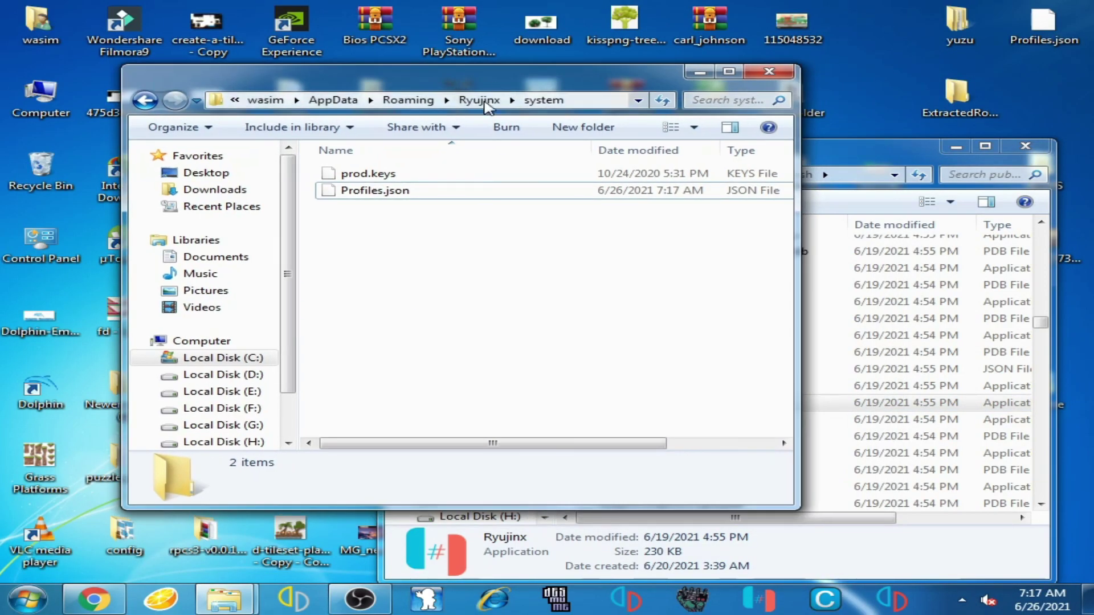
drag(1057, 40, 888, 59)
right_click(880, 34)
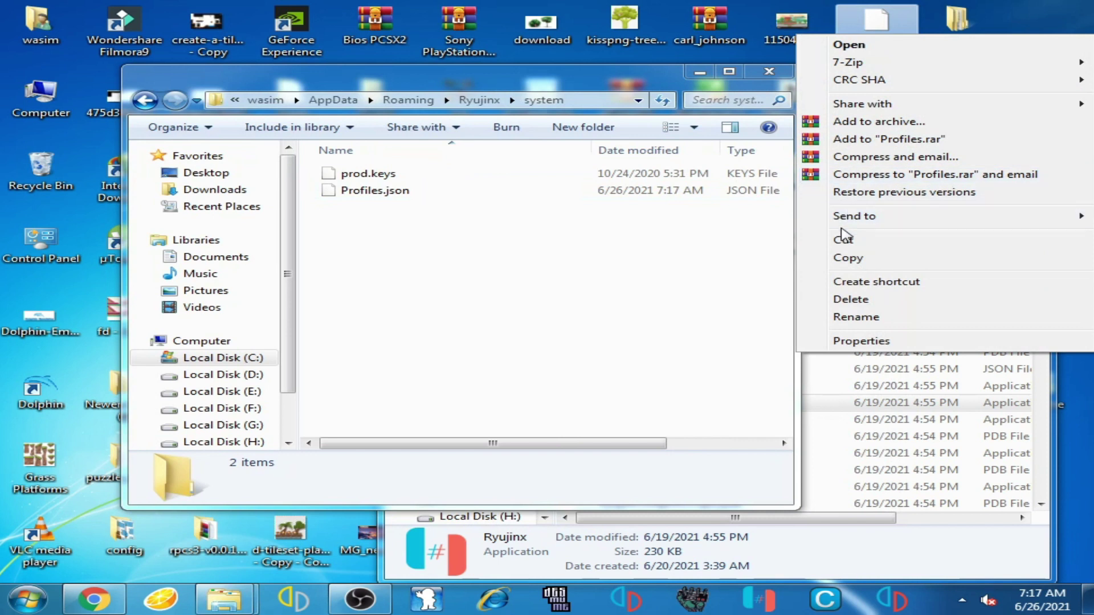
click(848, 271)
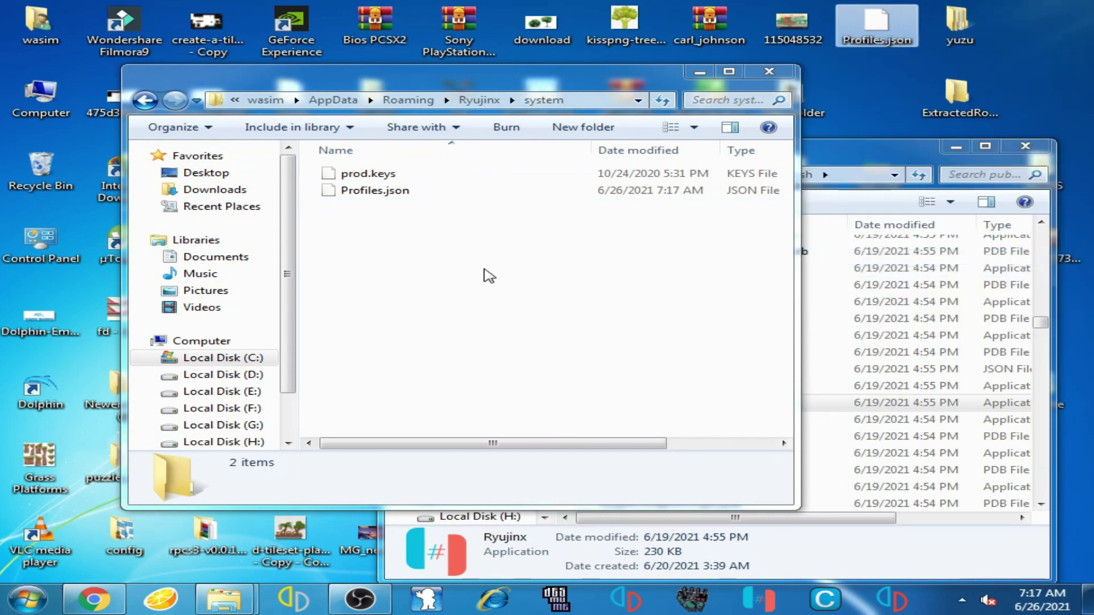
click(486, 272)
right_click(484, 271)
click(532, 405)
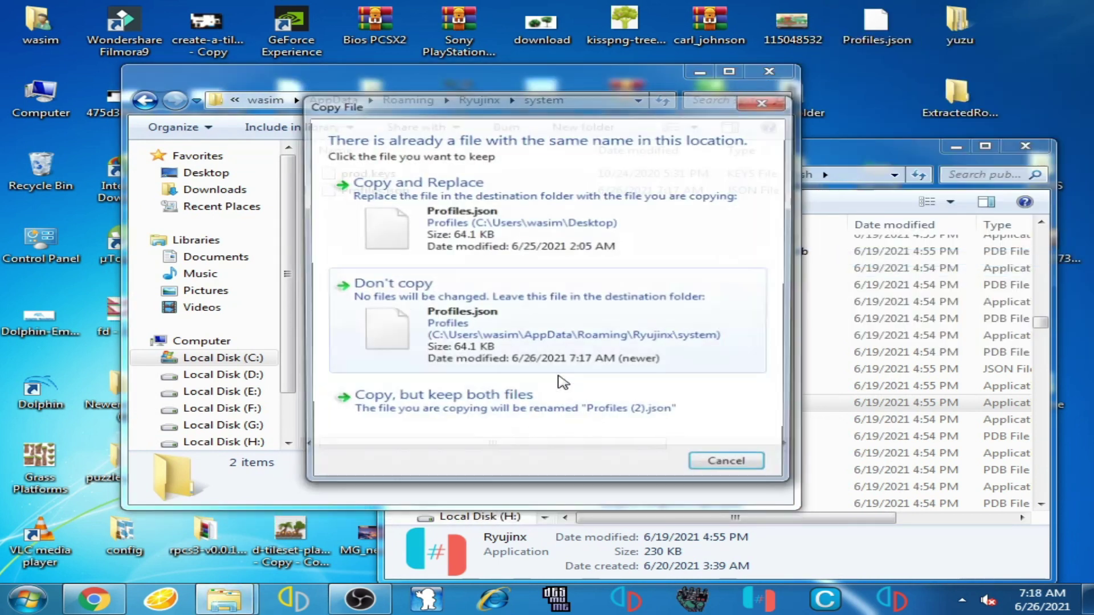
click(487, 232)
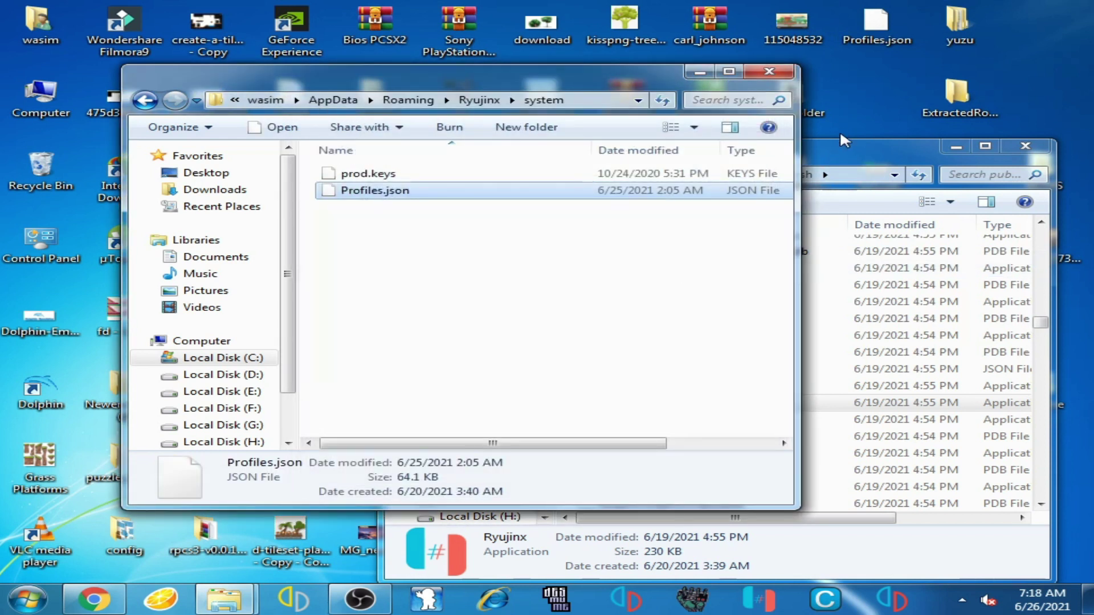
click(840, 197)
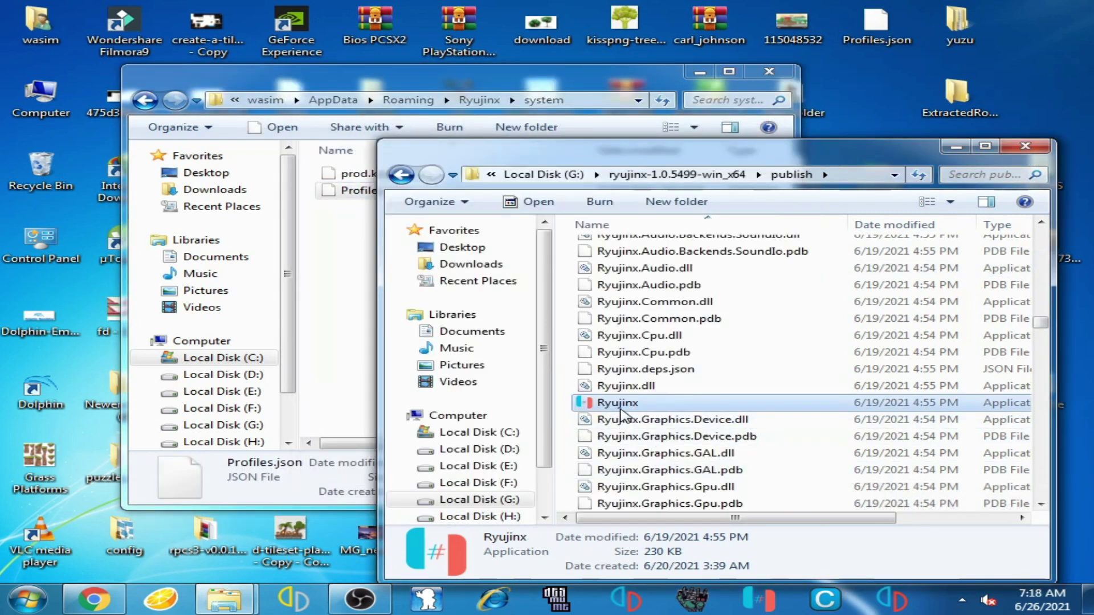
key(Return)
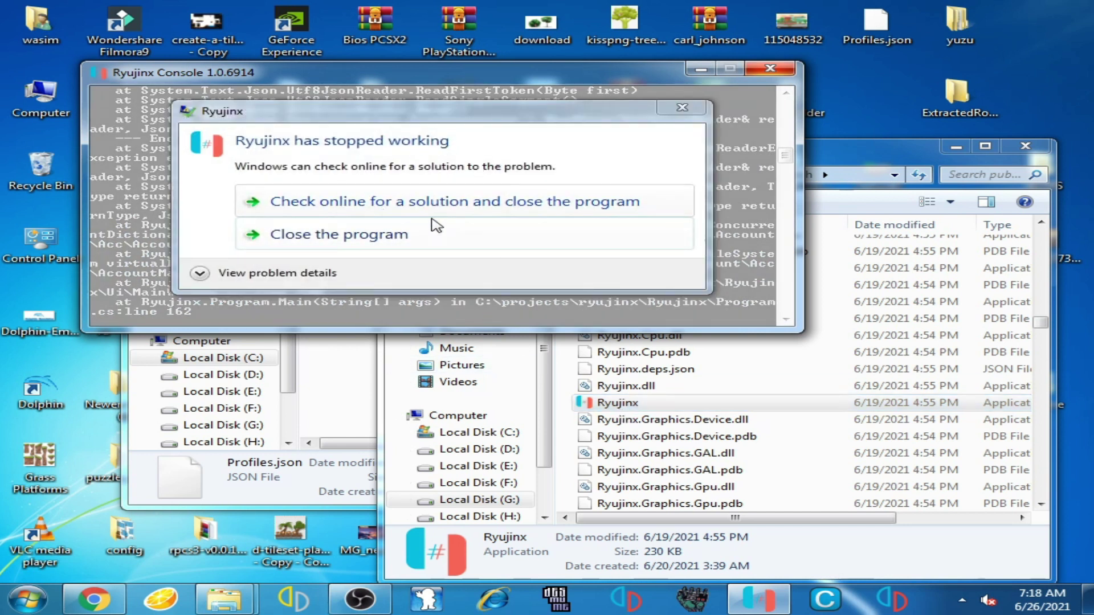
Close the crashed Ryujinx and delete Profiles.json from the system folder
click(415, 227)
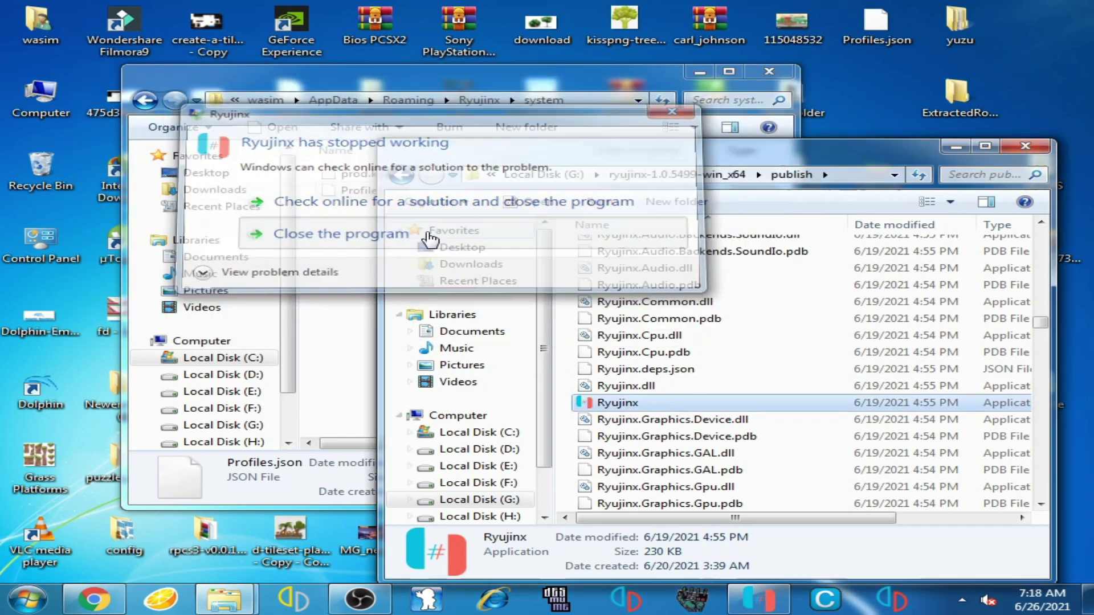
click(331, 273)
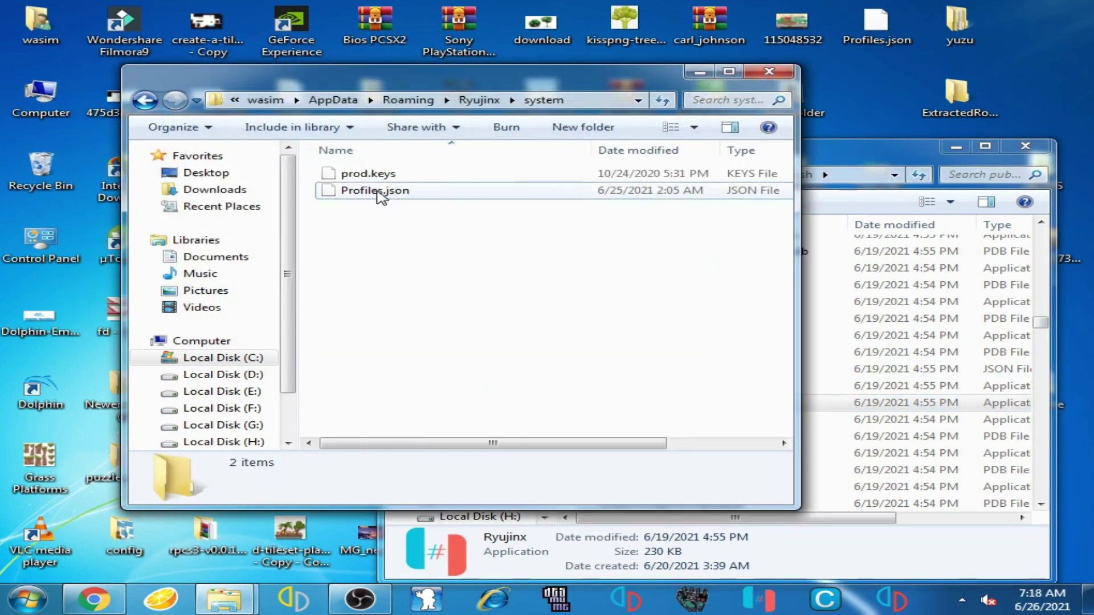
right_click(380, 192)
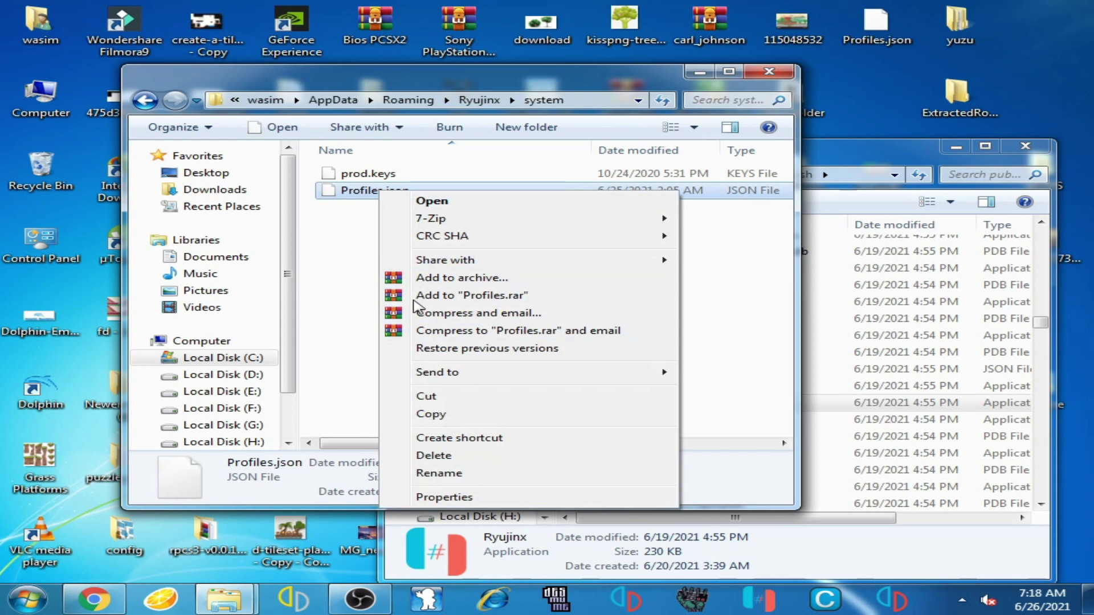
click(427, 456)
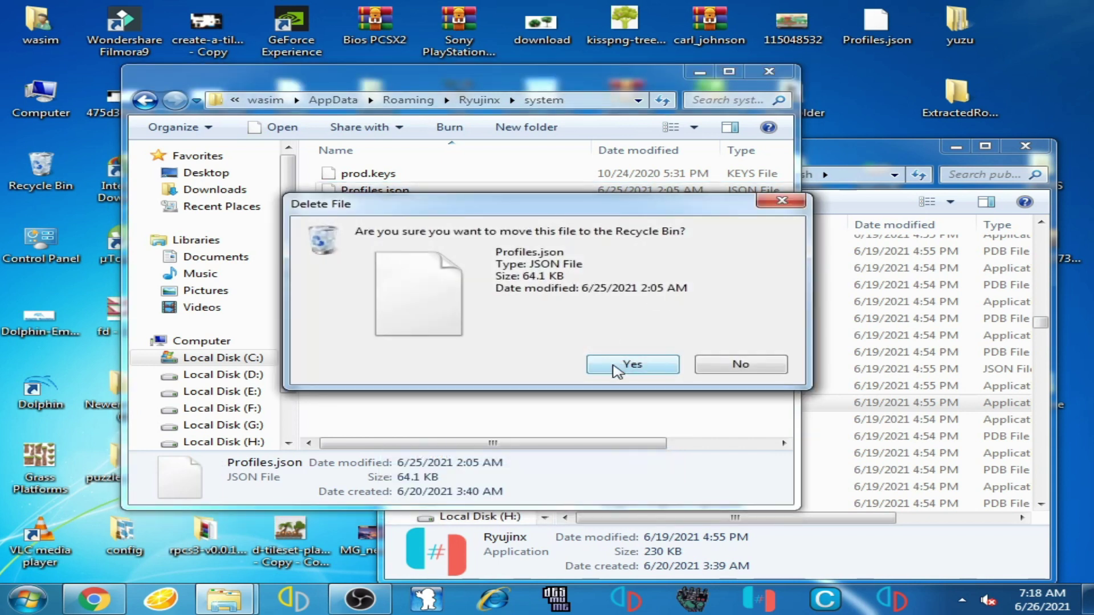
click(626, 366)
Relaunch Ryujinx from the publish folder to regenerate Profiles.json, then close it
click(858, 356)
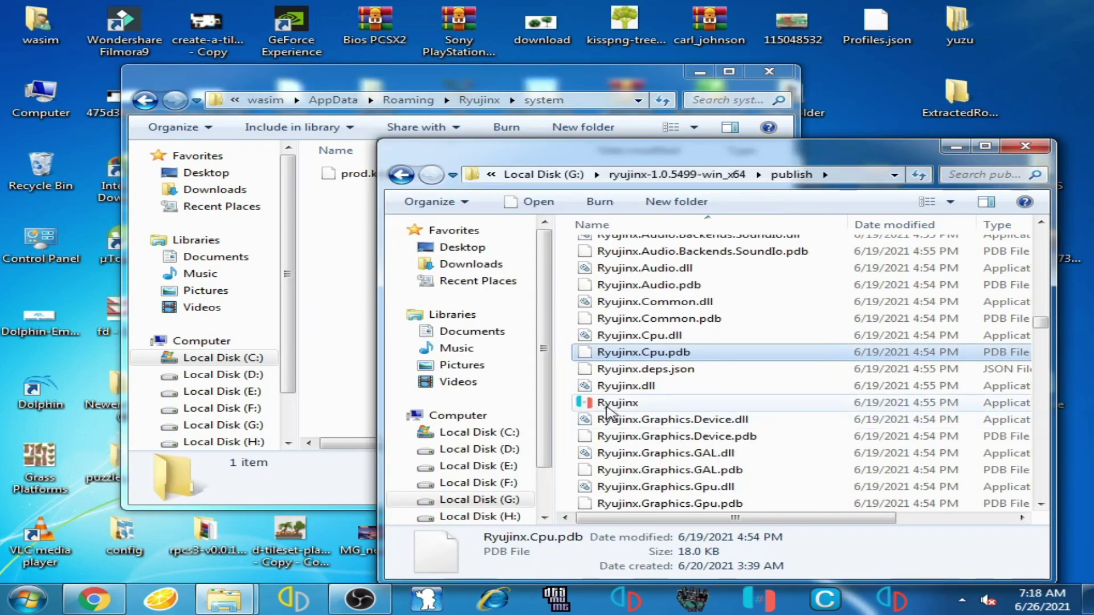
double_click(609, 405)
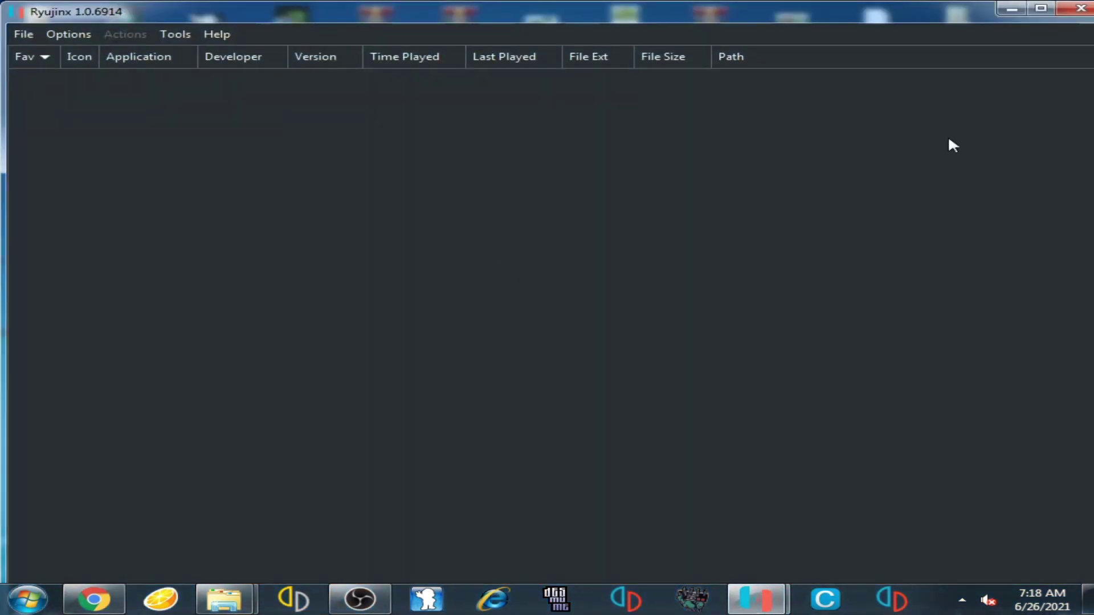
click(1080, 10)
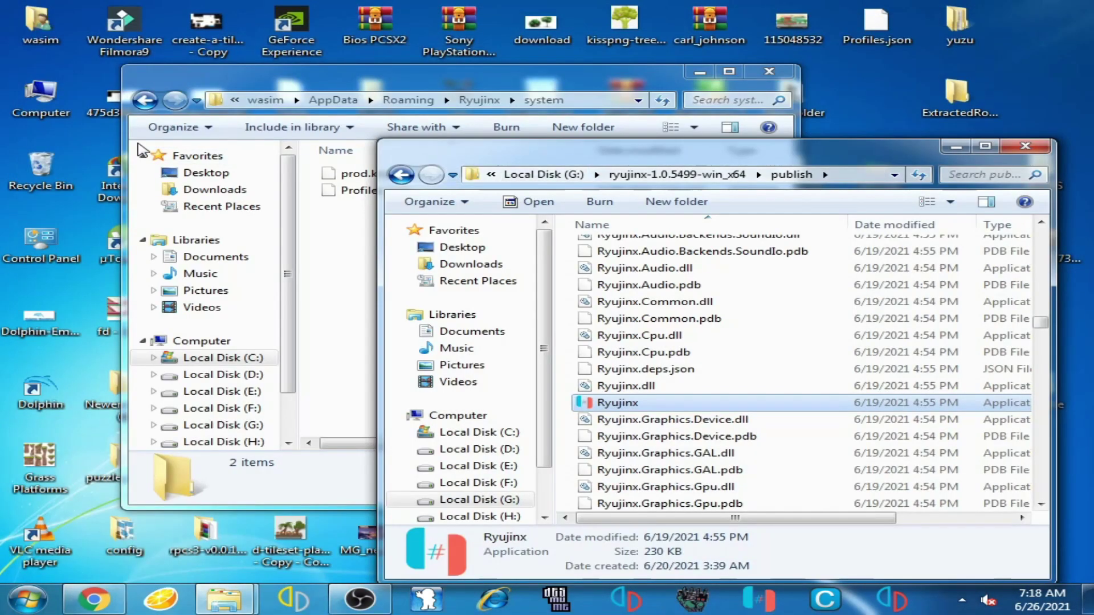
Navigate back to Roaming and open the Ryujinx data folder
drag(221, 103, 221, 92)
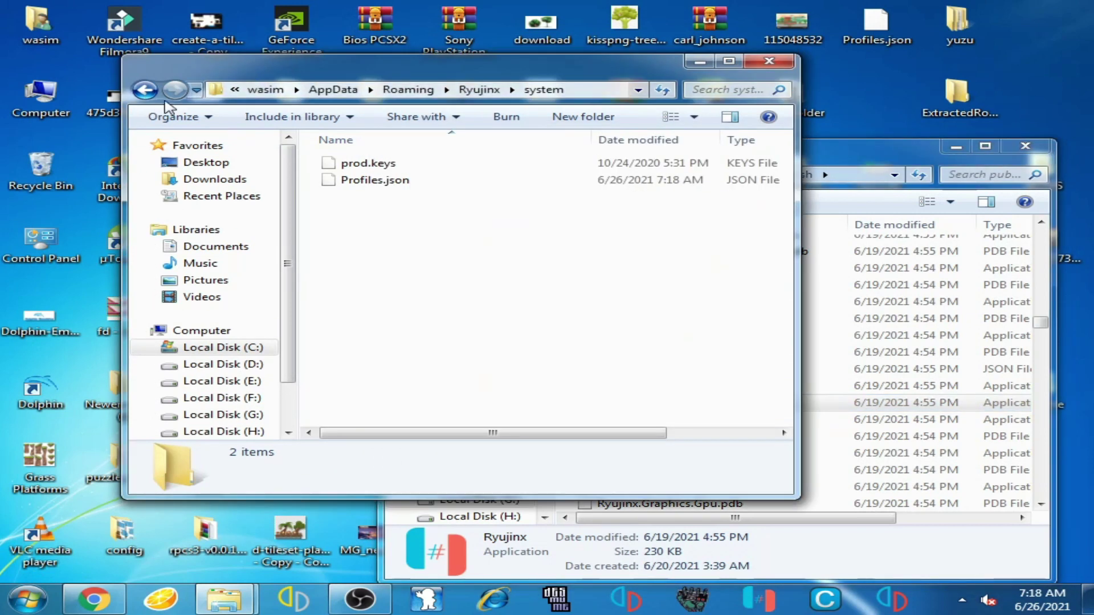
click(146, 90)
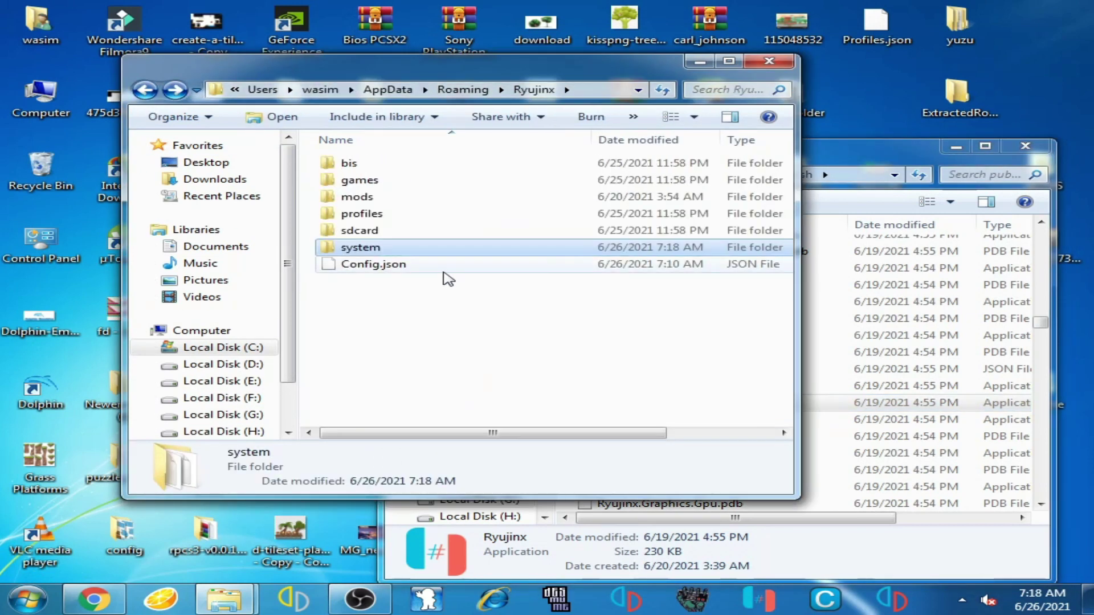
double_click(353, 249)
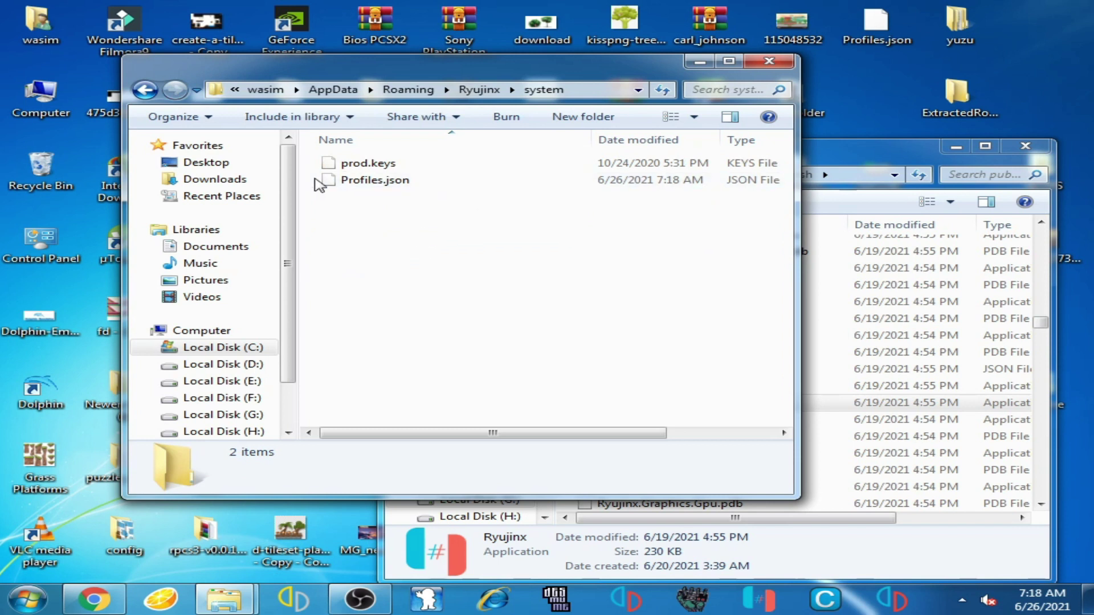
click(145, 90)
click(144, 92)
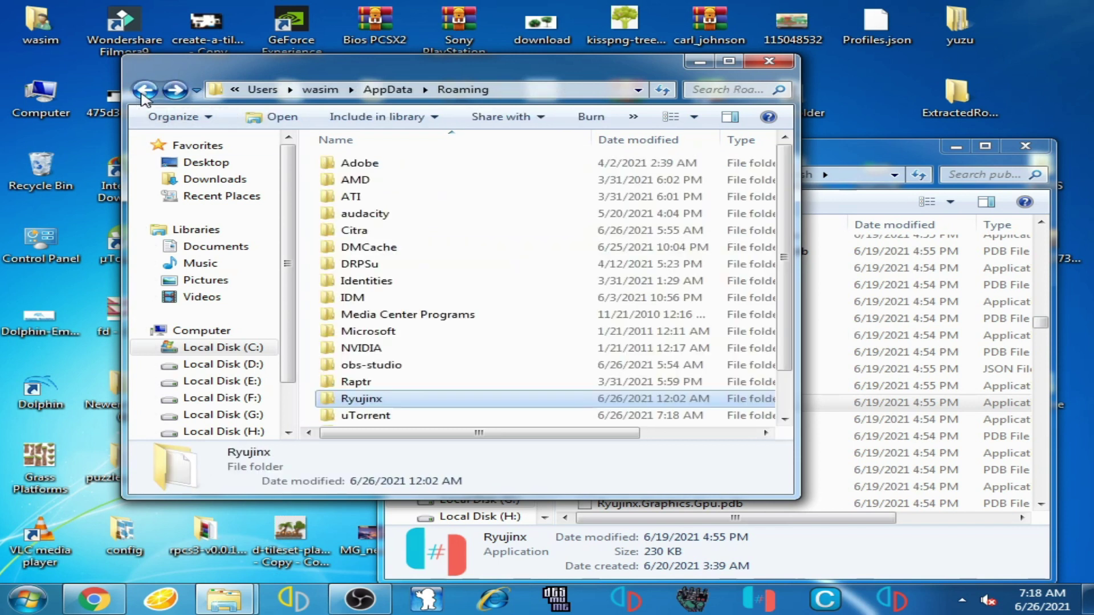
double_click(399, 398)
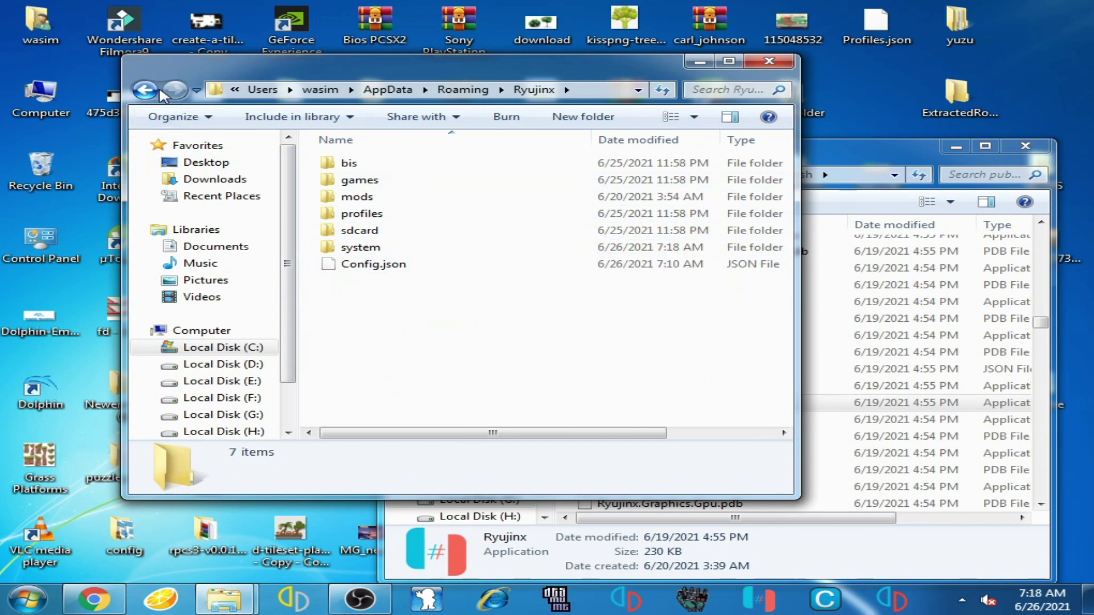
Start deleting the Ryujinx folder in Roaming, cancel it, and close that window
click(154, 91)
right_click(364, 402)
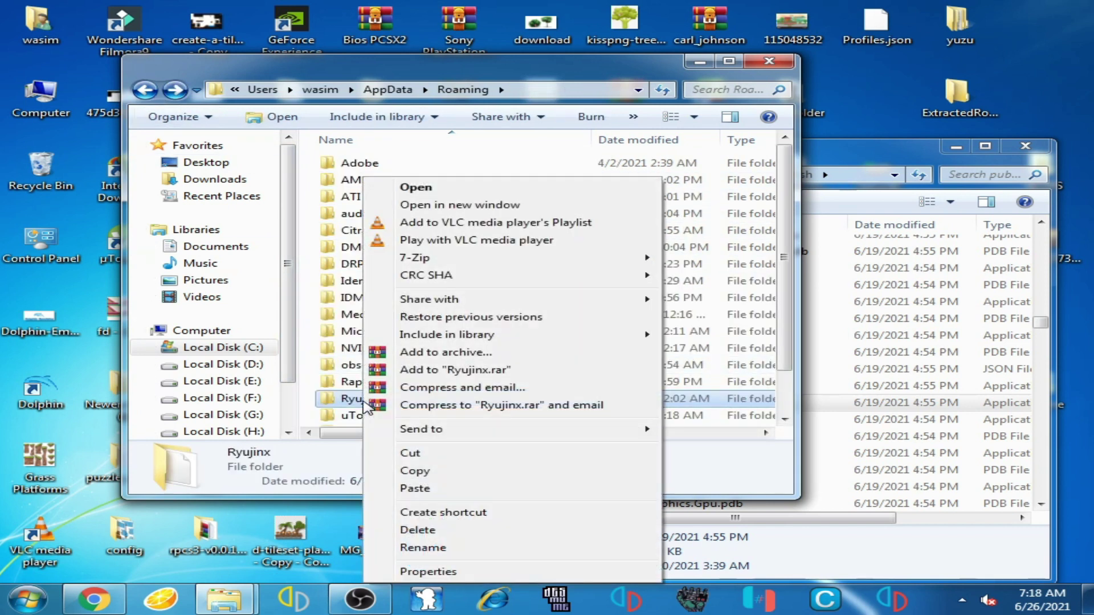
click(418, 531)
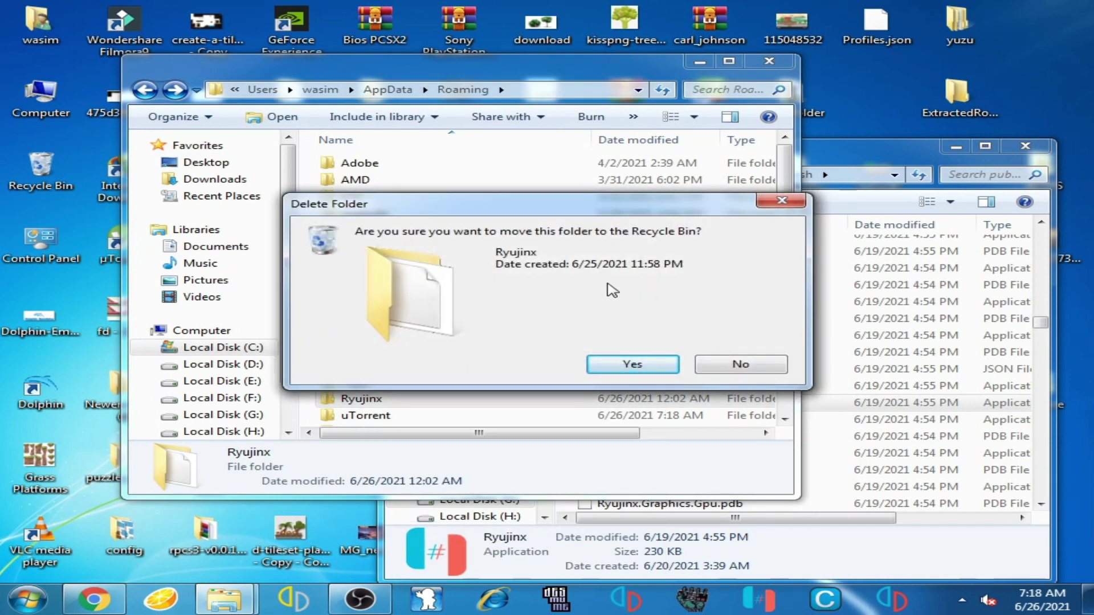
click(755, 368)
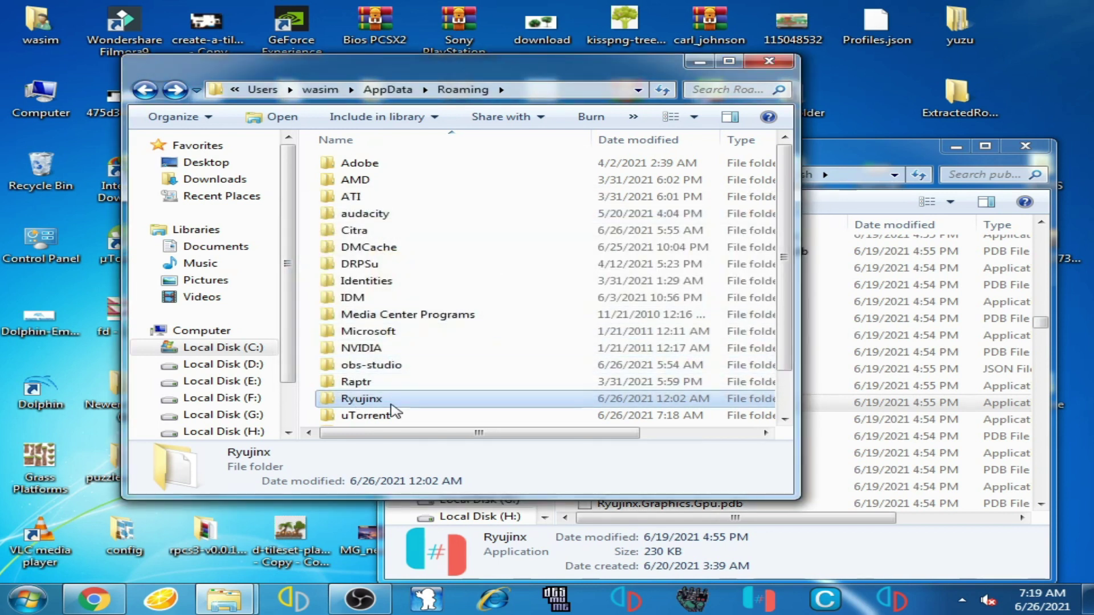
click(783, 68)
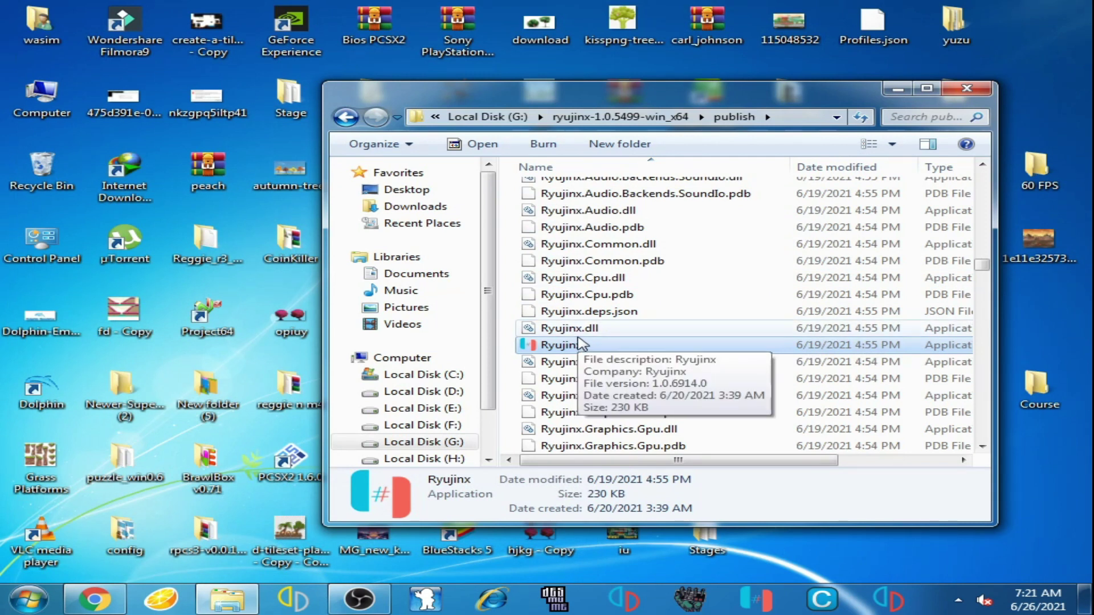
Search the Start menu's program search box for msconfig
click(29, 598)
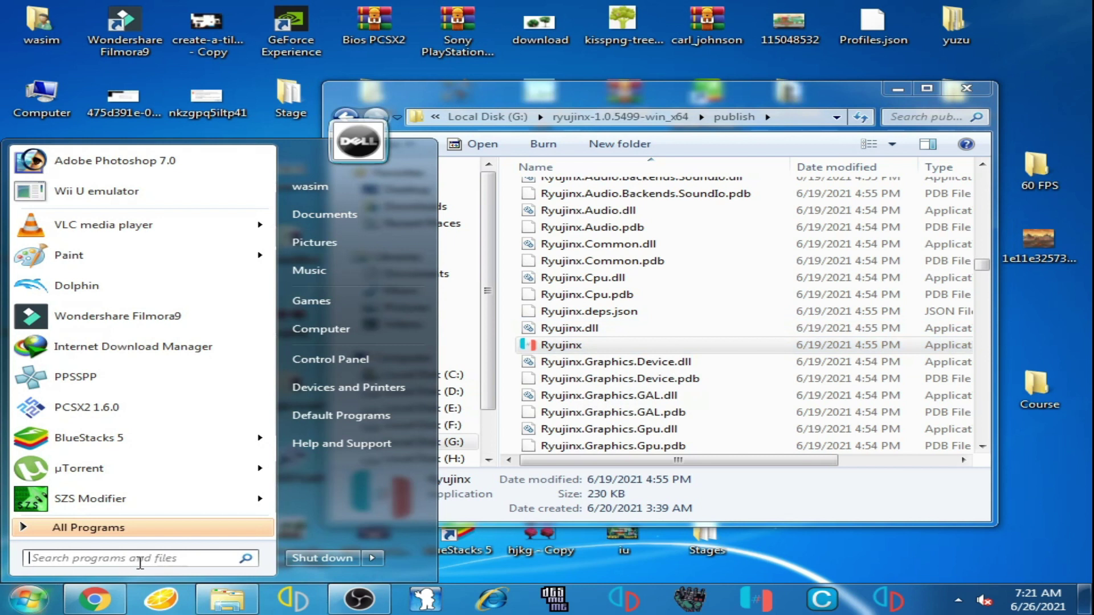
click(139, 558)
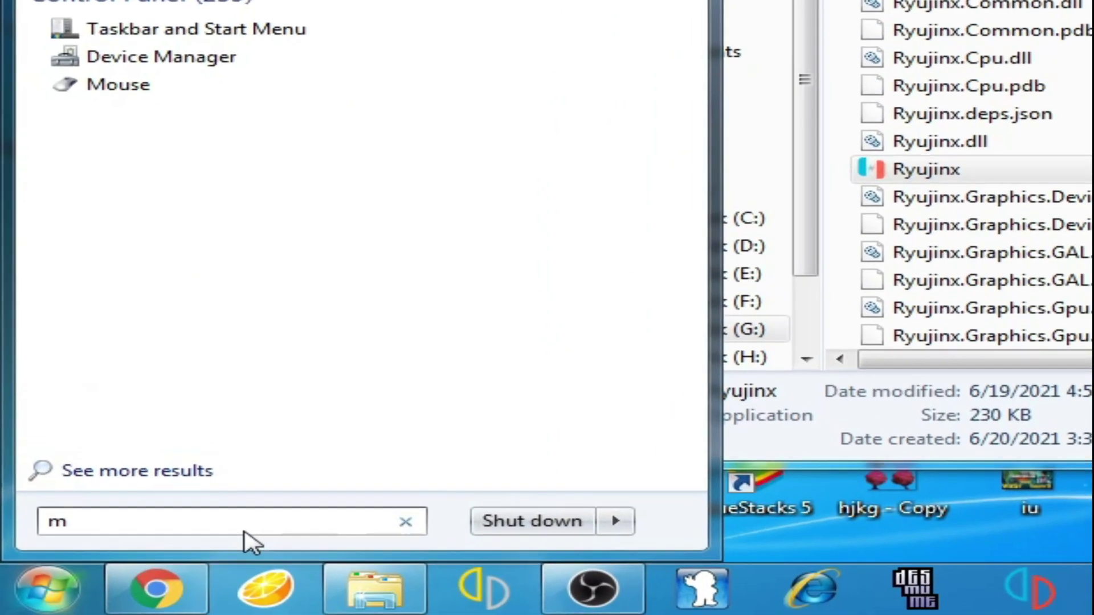
text(sconf)
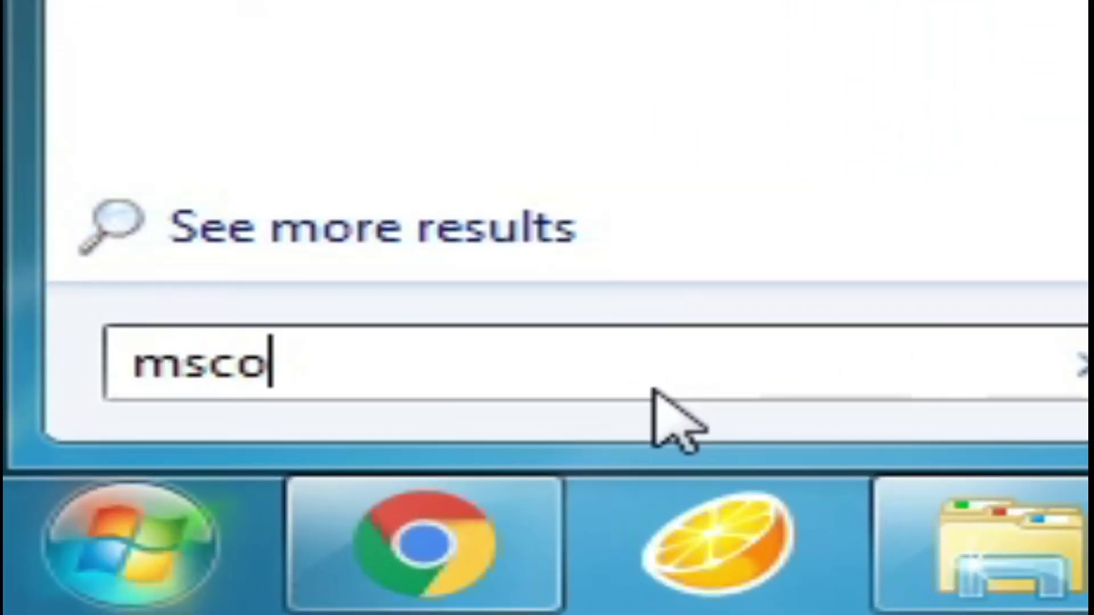
text(ig)
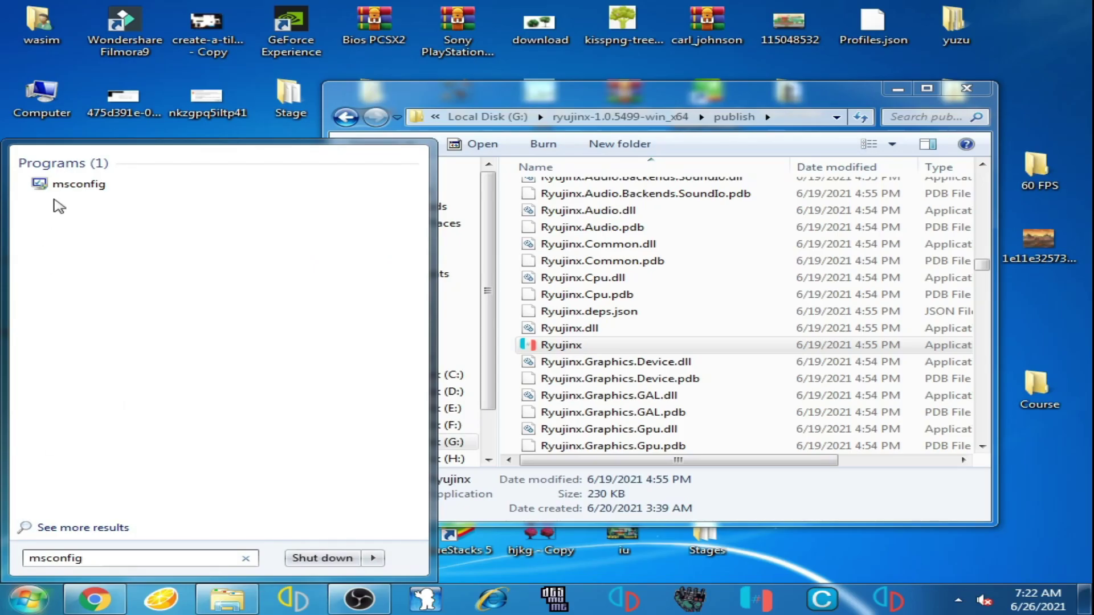
Launch msconfig and open the Boot tab's Advanced options, leaving Maximum memory unticked
click(69, 190)
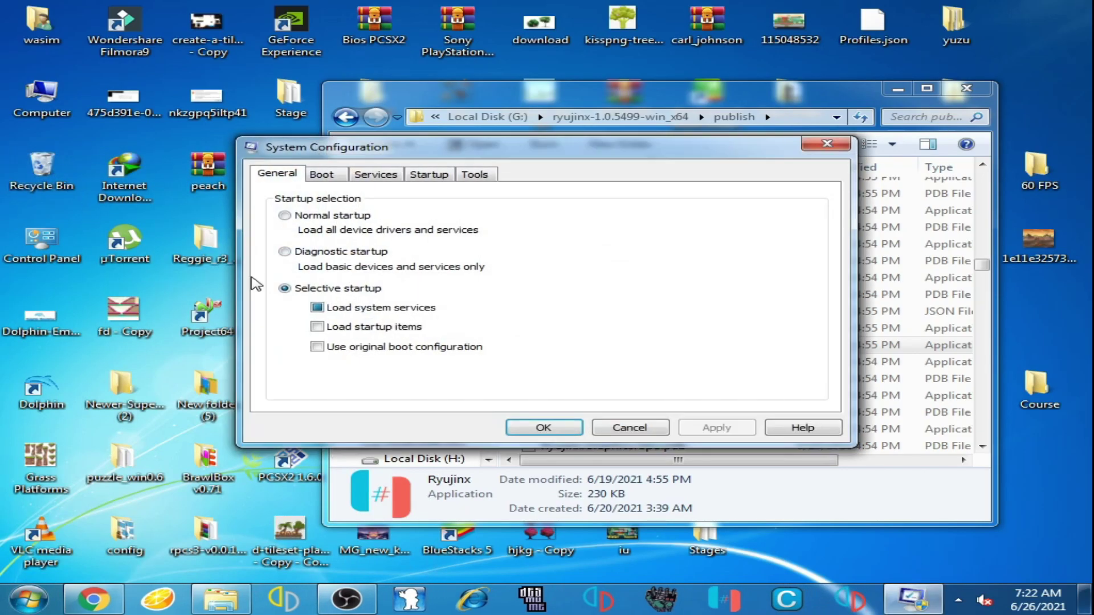
click(322, 175)
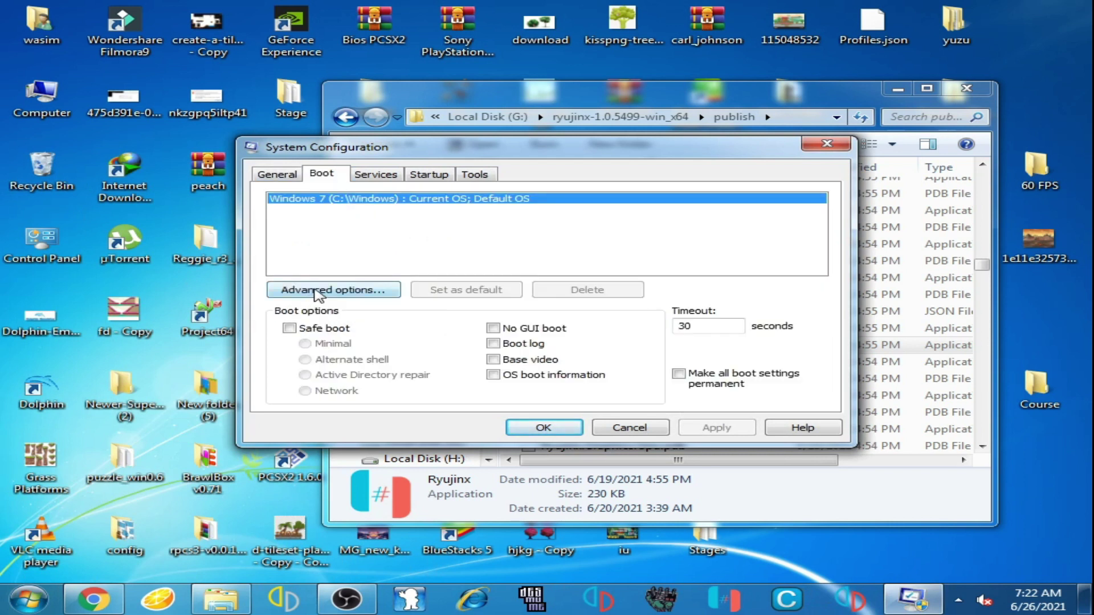
click(319, 291)
drag(618, 157, 566, 163)
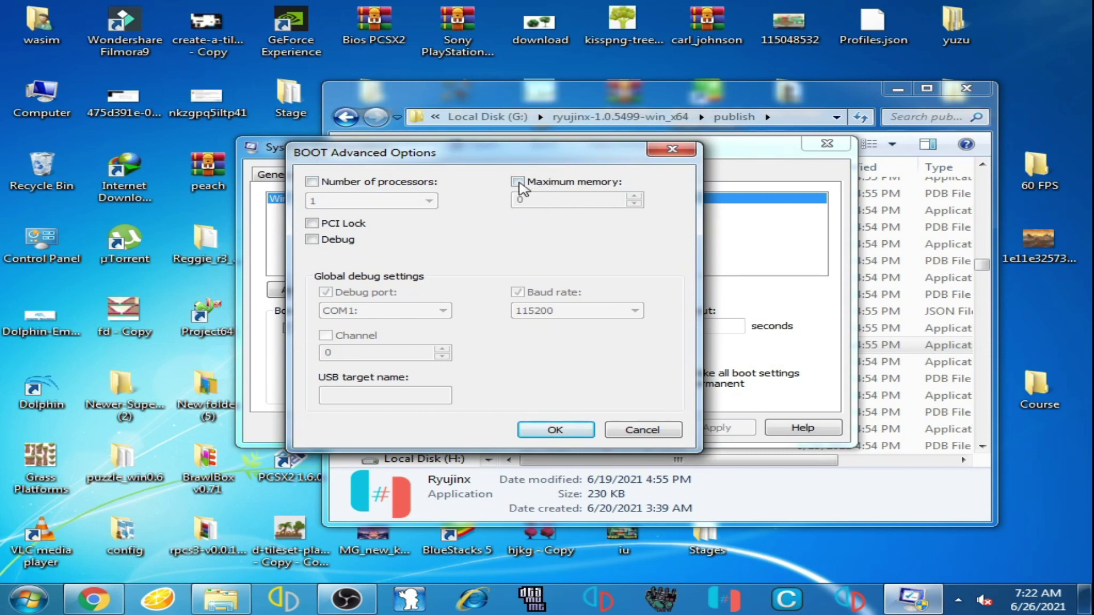
click(520, 183)
click(518, 185)
Limit the number of processors to 4, then apply and save the boot settings
click(317, 182)
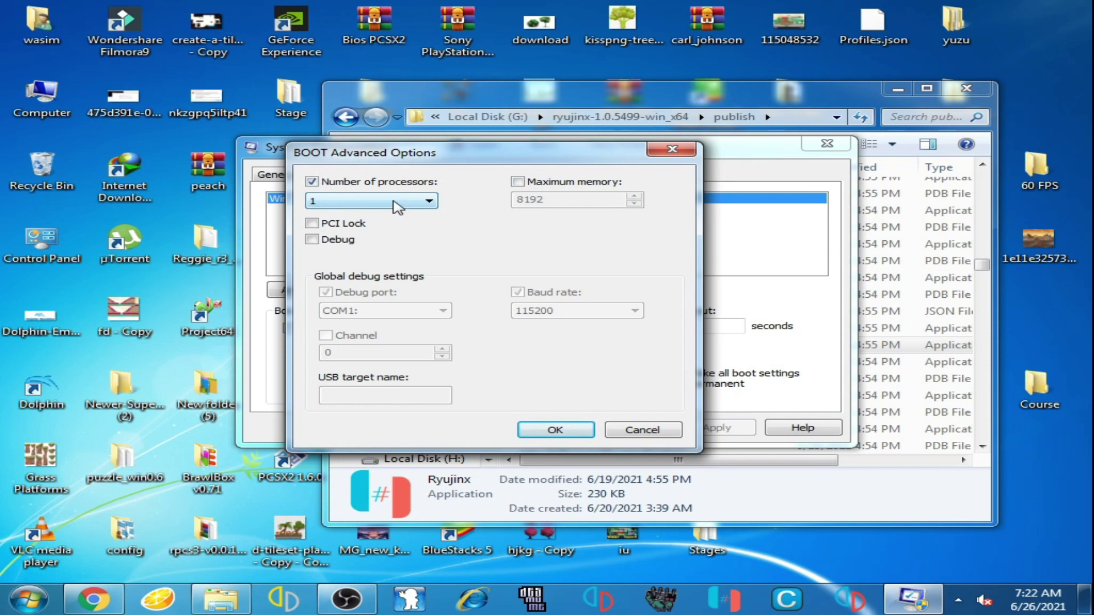
click(397, 202)
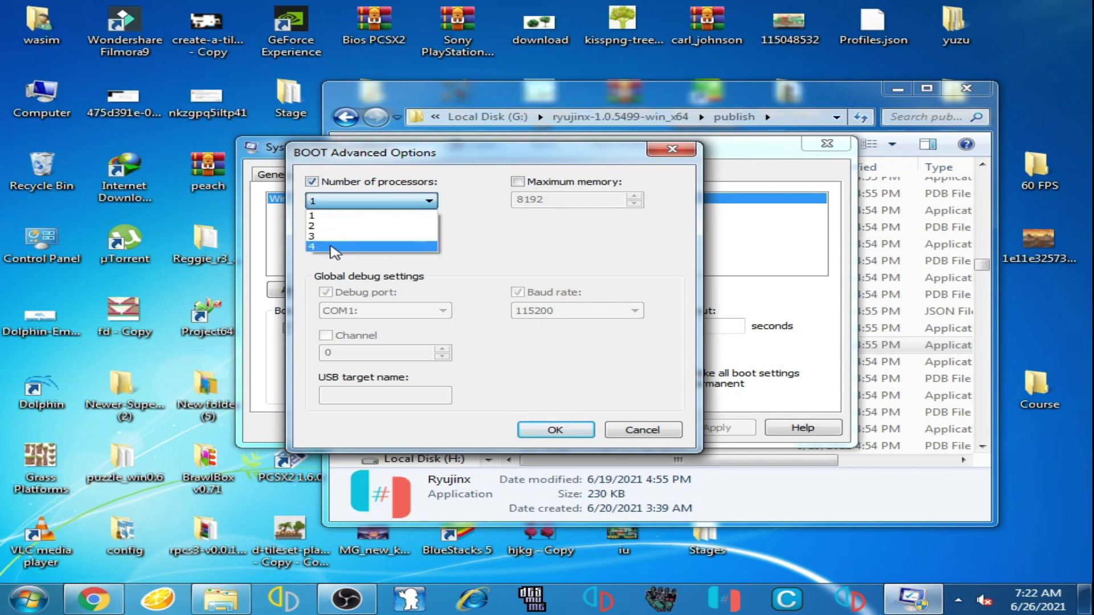
click(364, 247)
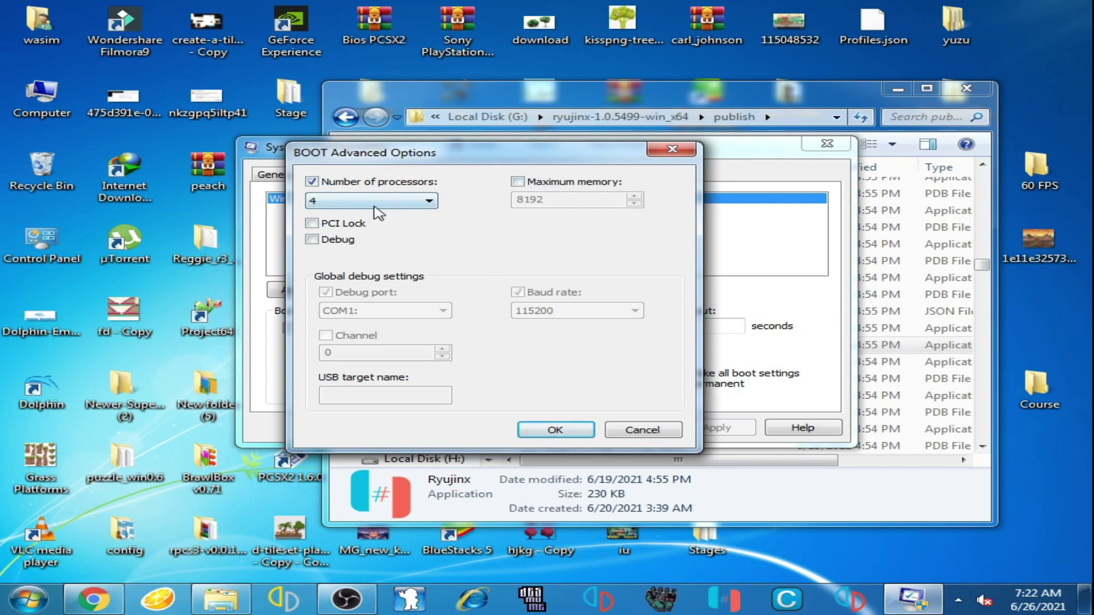
click(374, 205)
click(330, 249)
click(543, 429)
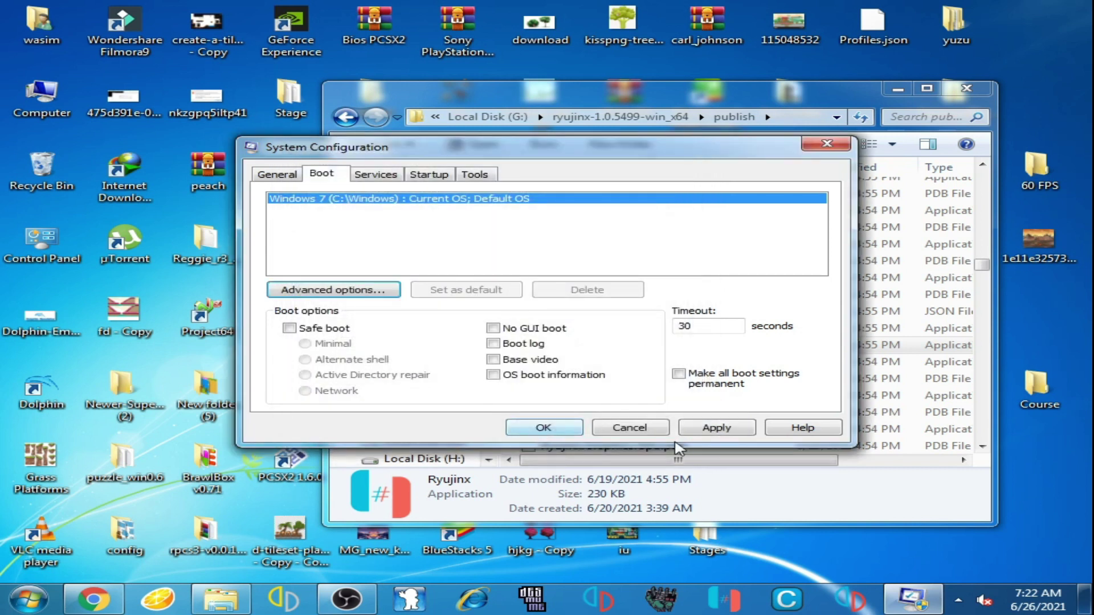
click(741, 432)
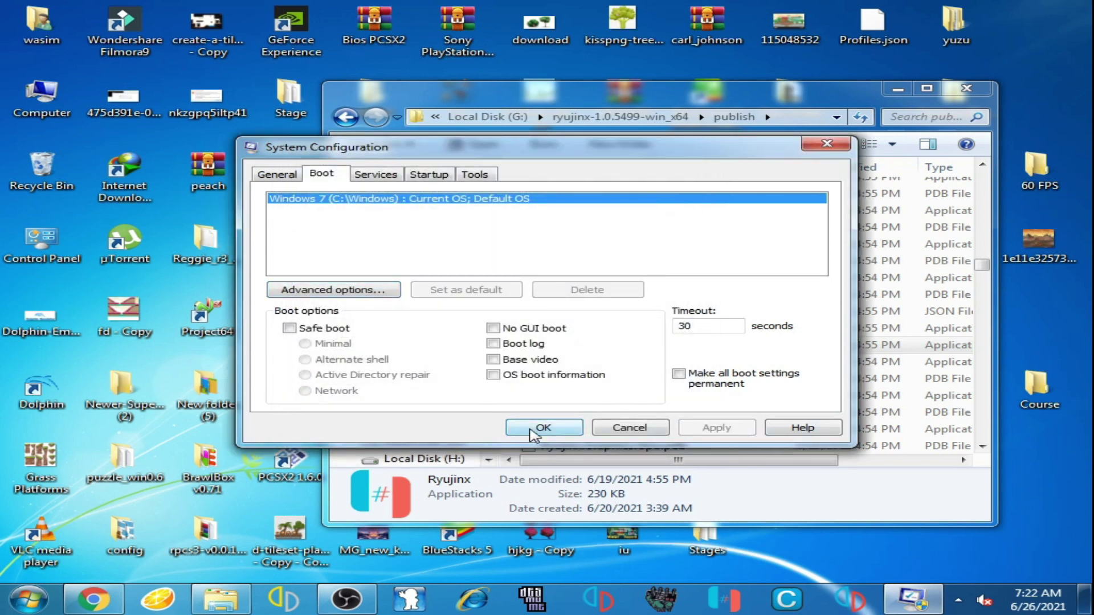
click(538, 429)
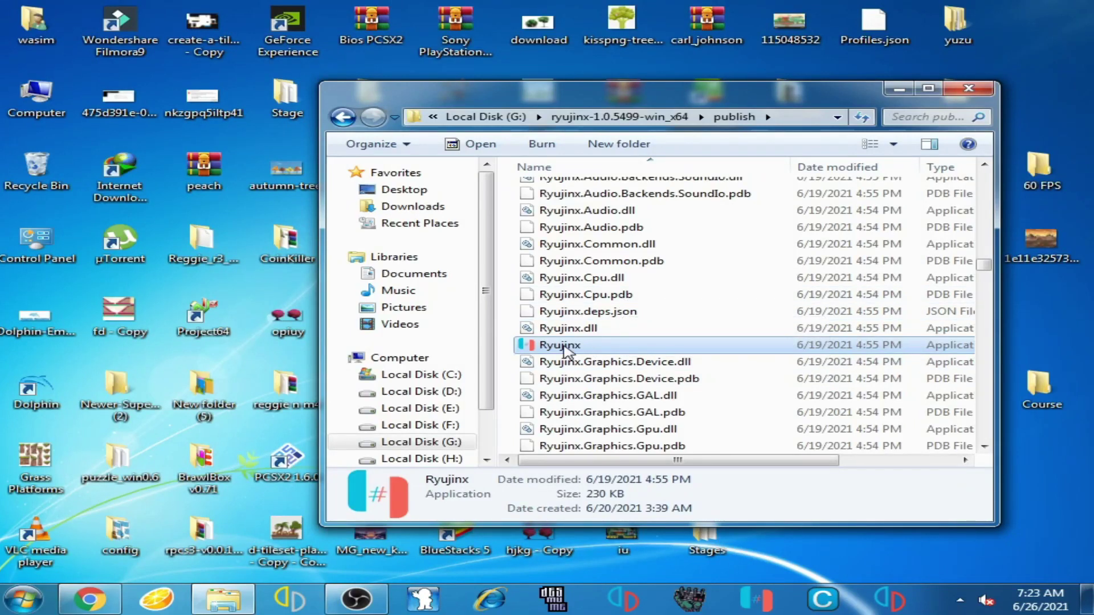
Run the Ryujinx executable in the ryujinx-1.0.5499-win_x64 publish folder again
double_click(561, 345)
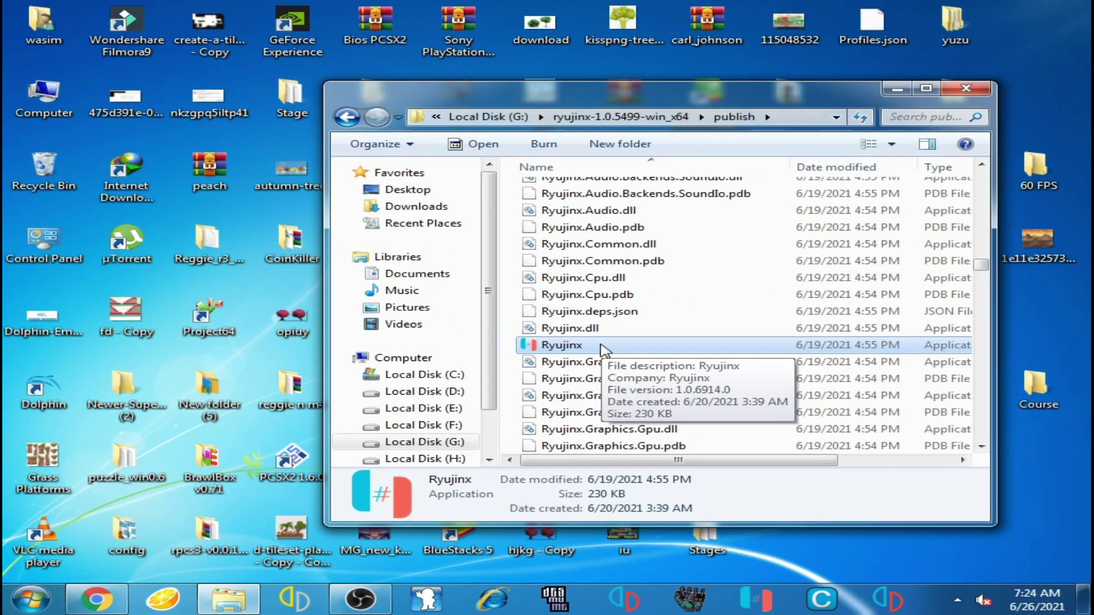
Return to Local Disk (G:) and delete the ryujinx-1.0.5499-win_x64 folder
click(349, 118)
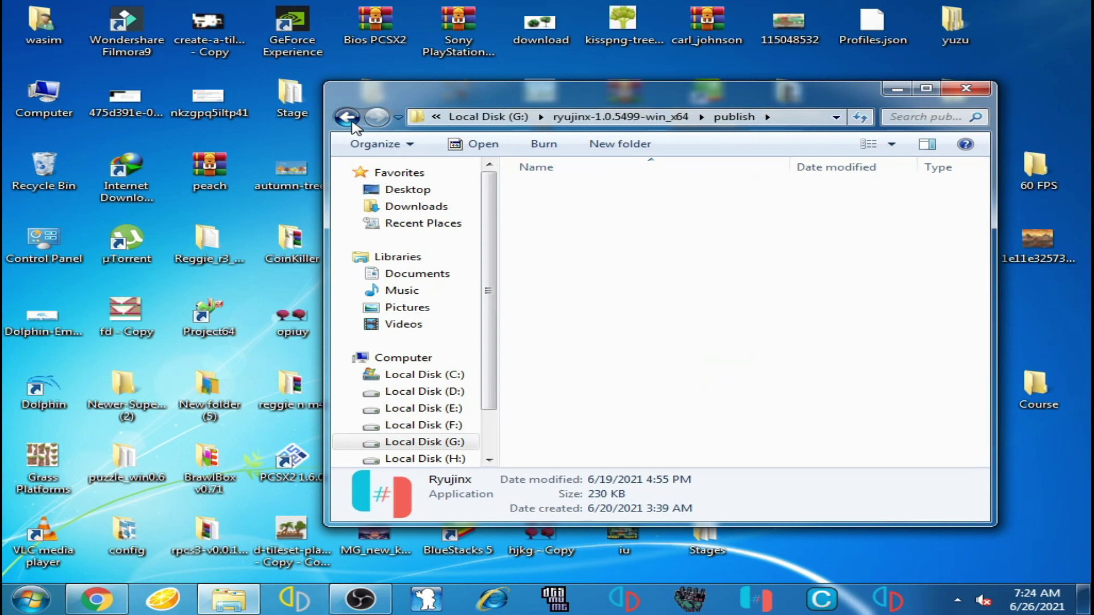
click(350, 120)
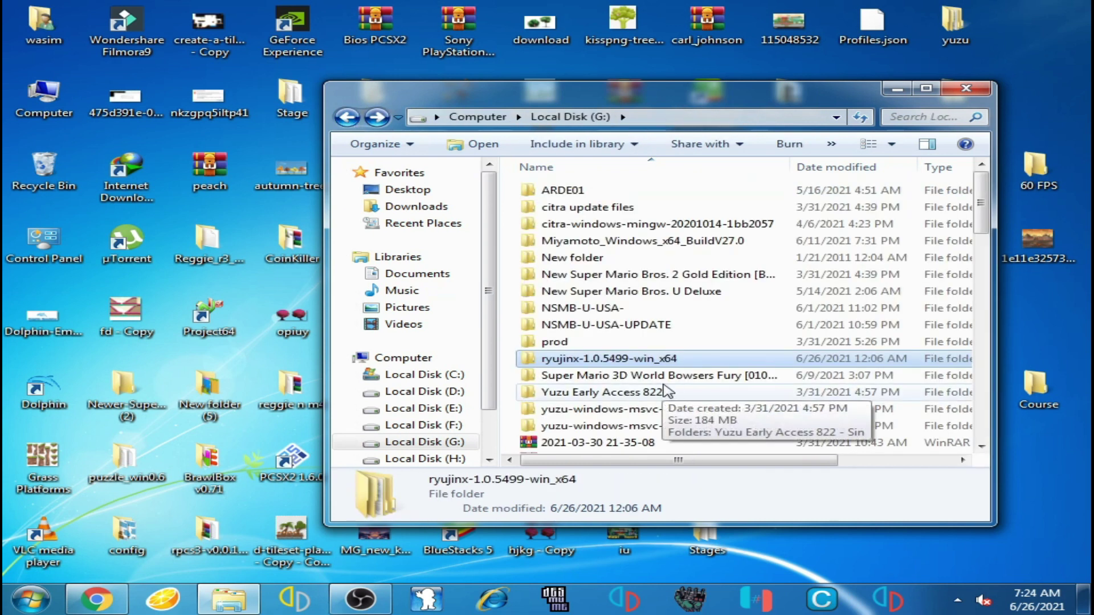
right_click(577, 363)
click(630, 525)
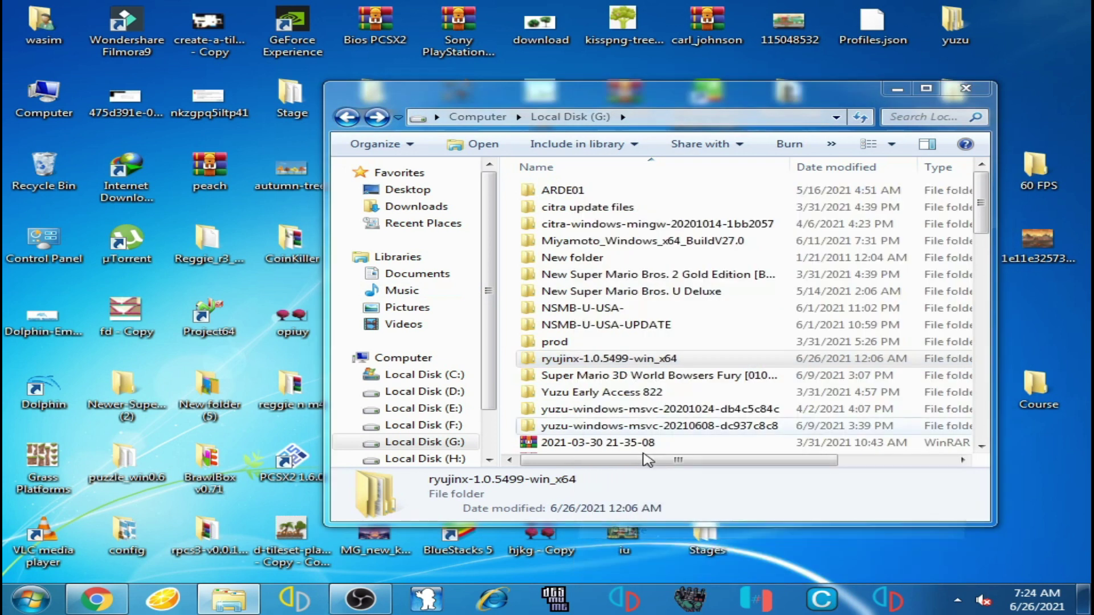
click(629, 361)
drag(982, 205, 967, 311)
Extract the ryujinx-1.0.5499-win_x64 archive into its own ryujinx-1.0.5499-win_x64 folder
click(619, 433)
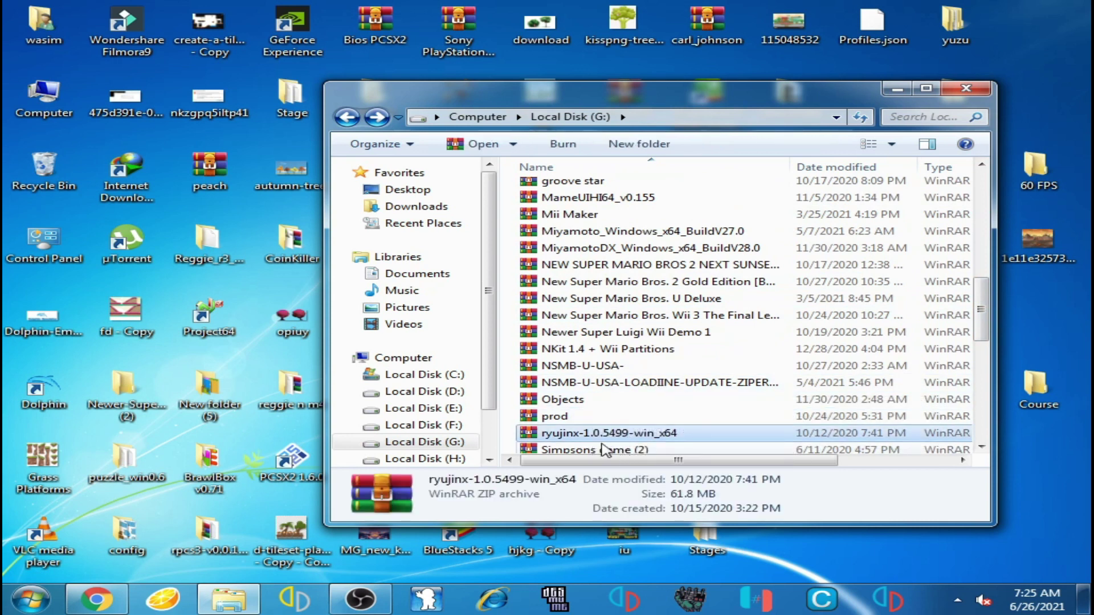
right_click(576, 442)
click(672, 206)
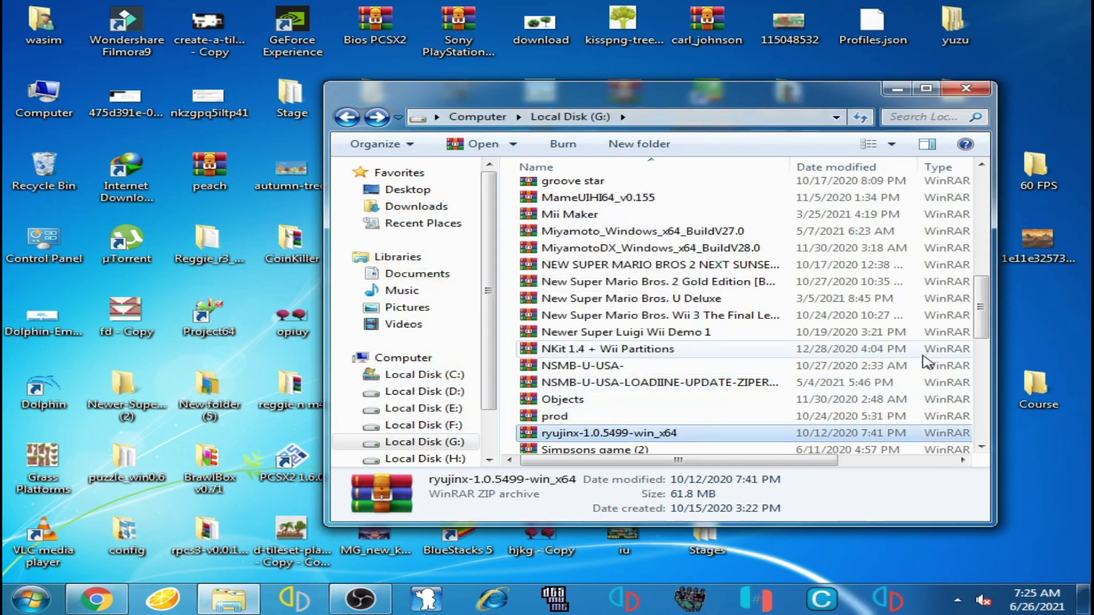
drag(979, 335, 982, 433)
Launch Ryujinx.exe 1.0.5499 from the extracted publish folder and decline the 1.0.6939 update
double_click(578, 447)
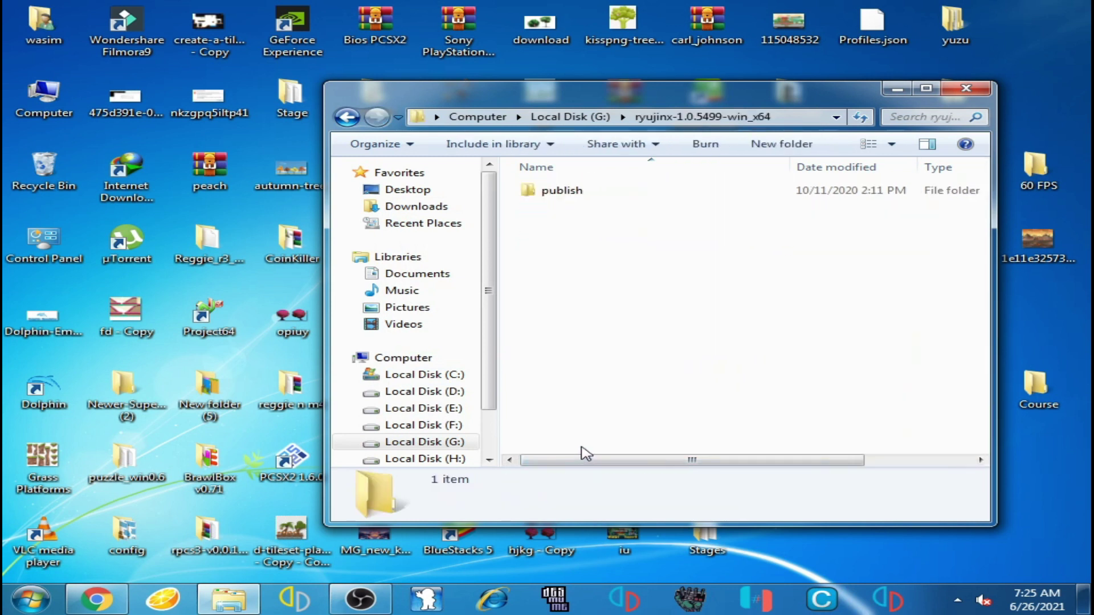
double_click(593, 193)
drag(981, 179, 985, 266)
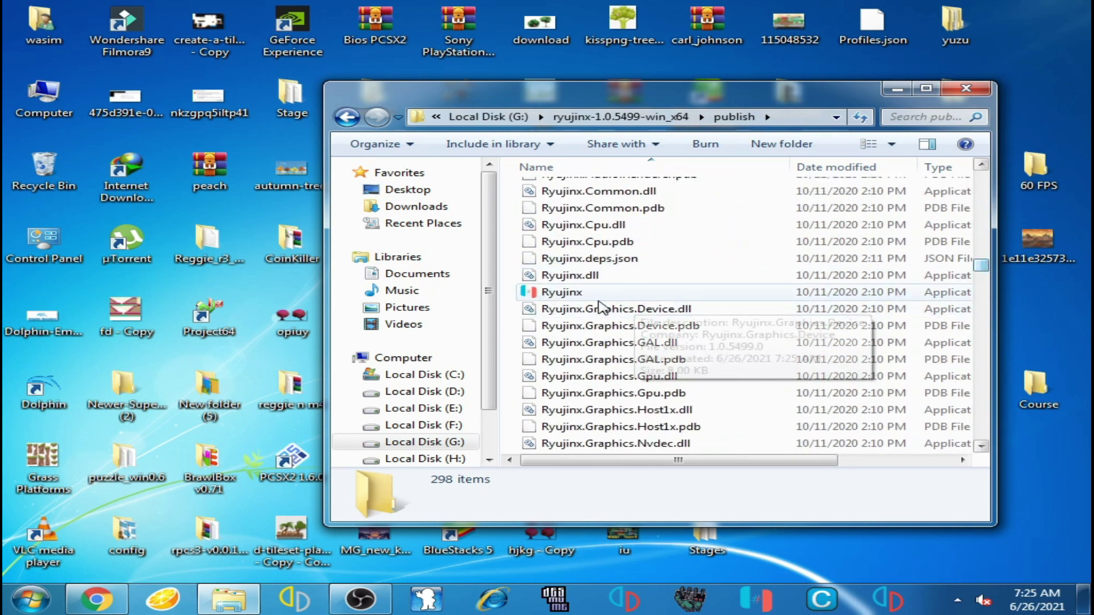
click(555, 297)
double_click(554, 299)
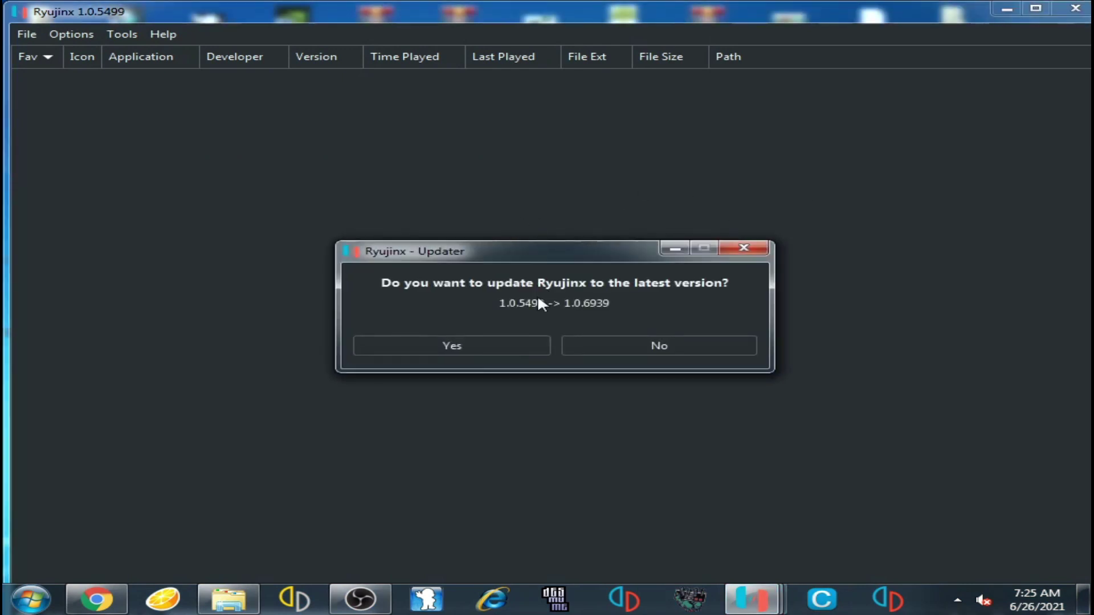
click(656, 345)
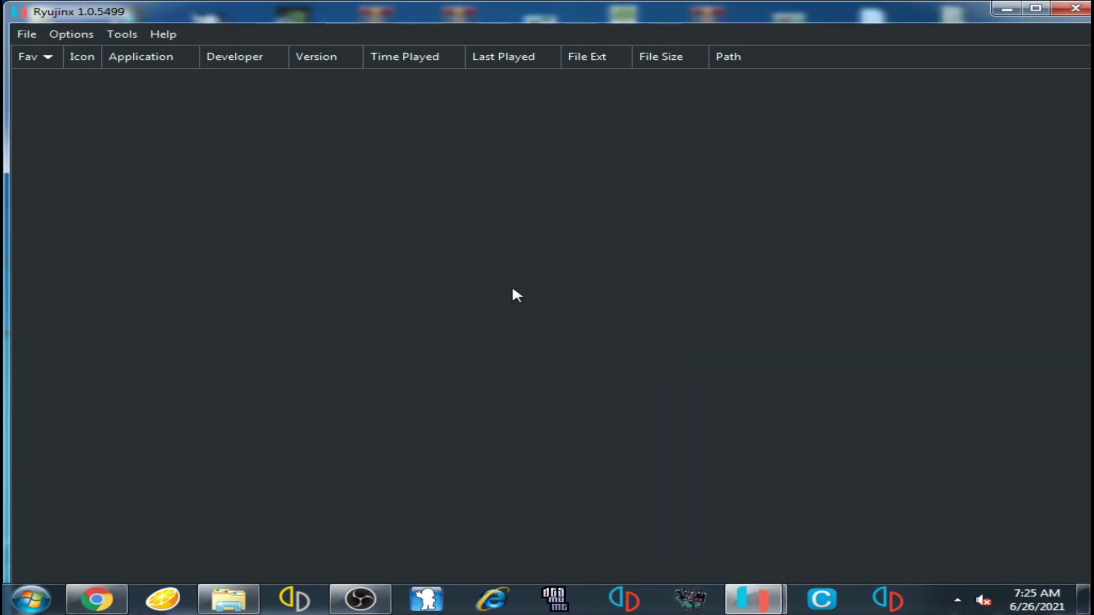